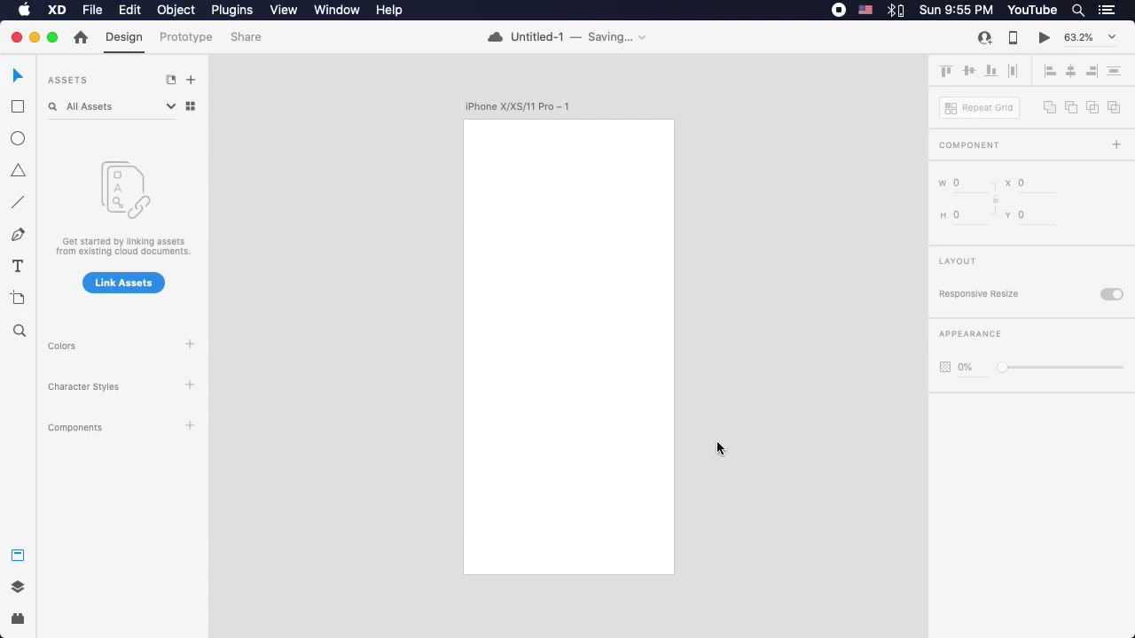
# Activate the Artboard tool and look through its device size presets.
pyautogui.press('a')
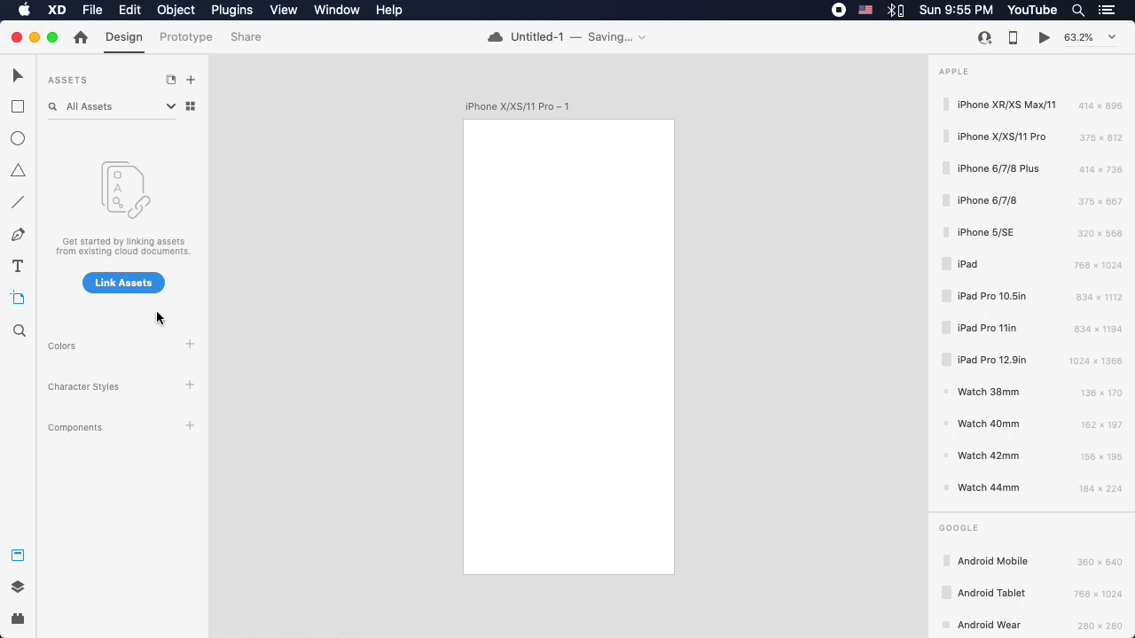
pyautogui.scroll(-2, 1057, 371)
pyautogui.scroll(-10, 1057, 370)
pyautogui.scroll(7, 1056, 370)
pyautogui.scroll(4, 1057, 370)
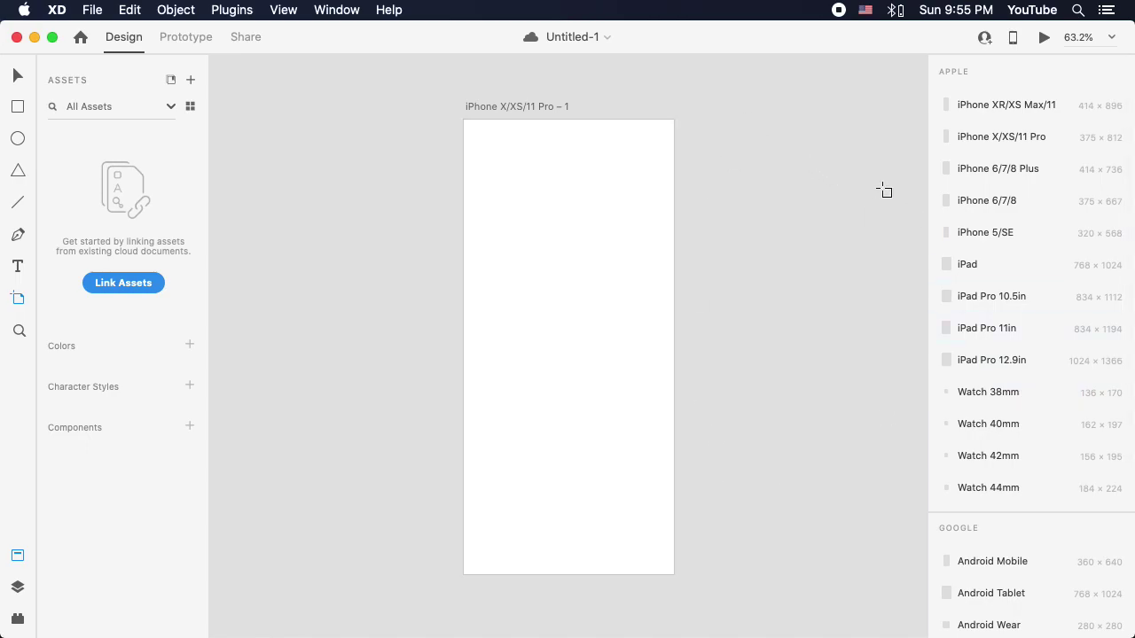
pyautogui.click(736, 128)
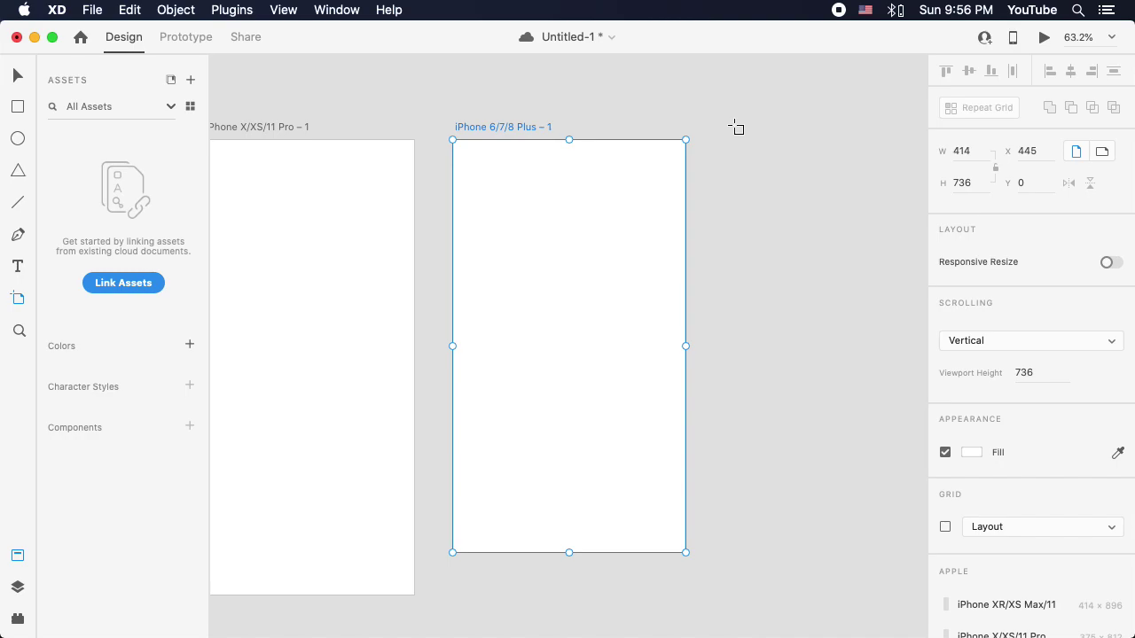
pyautogui.press('super+z')
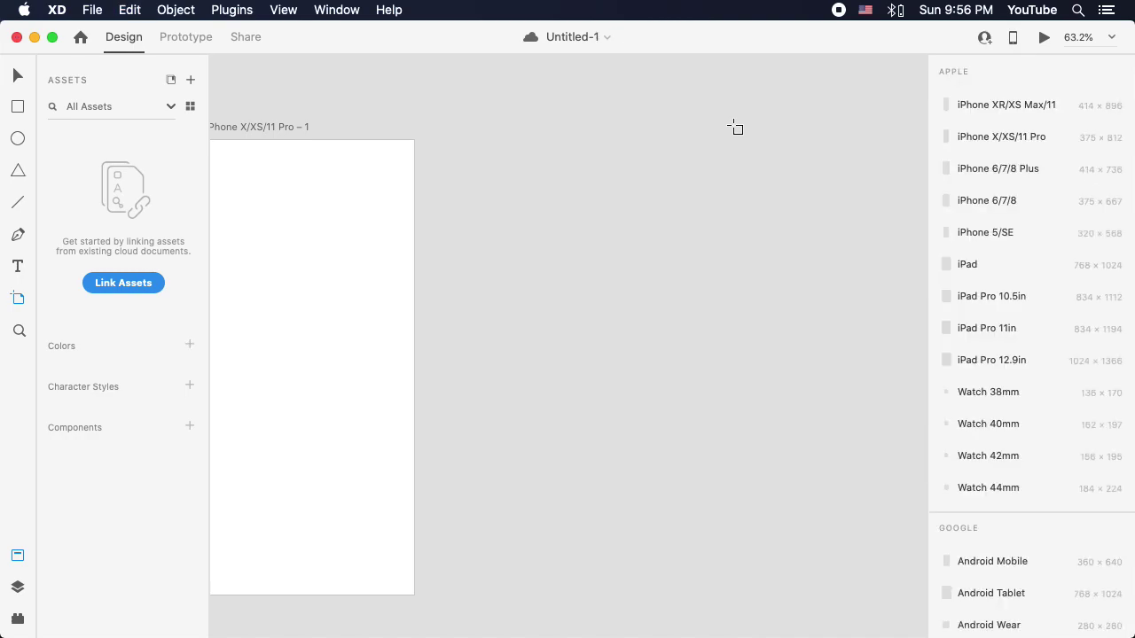
pyautogui.hscroll(-3, 643, 185)
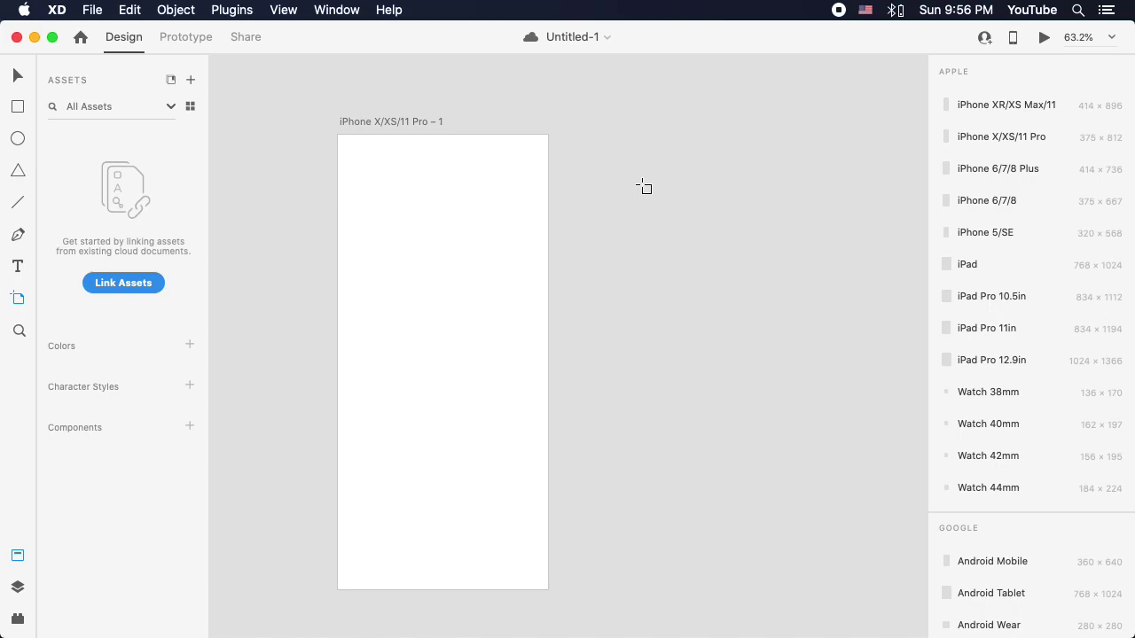
pyautogui.click(991, 104)
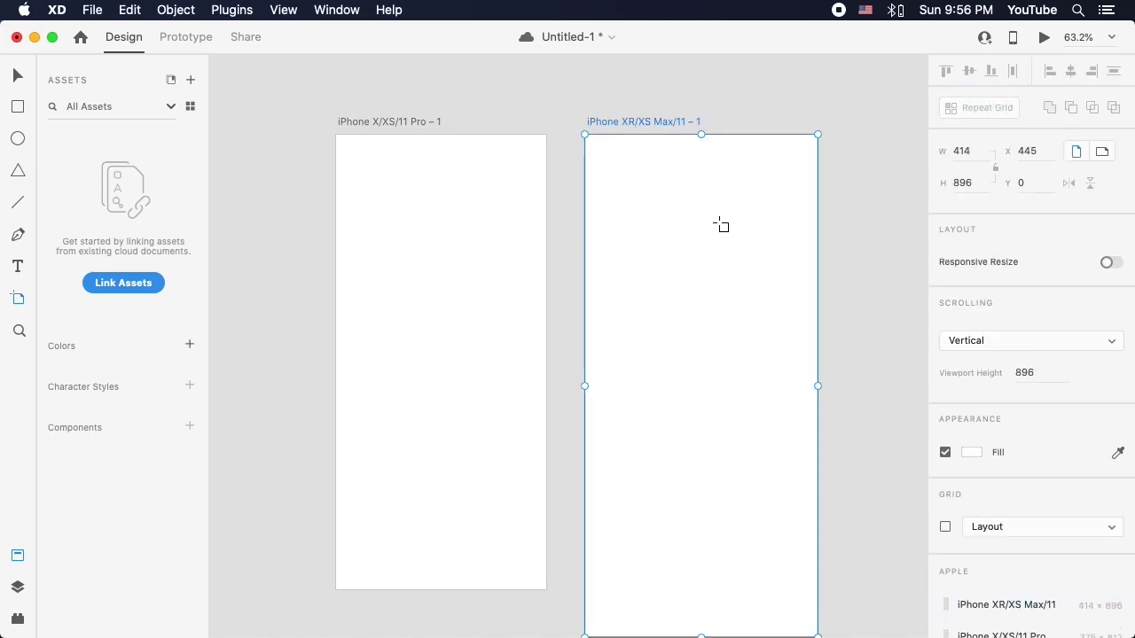
pyautogui.scroll(-3, 721, 225)
pyautogui.press('super+z')
# Add a second iPhone X/XS/11 Pro artboard and duplicate it twice, then return to the Select tool.
pyautogui.click(945, 137)
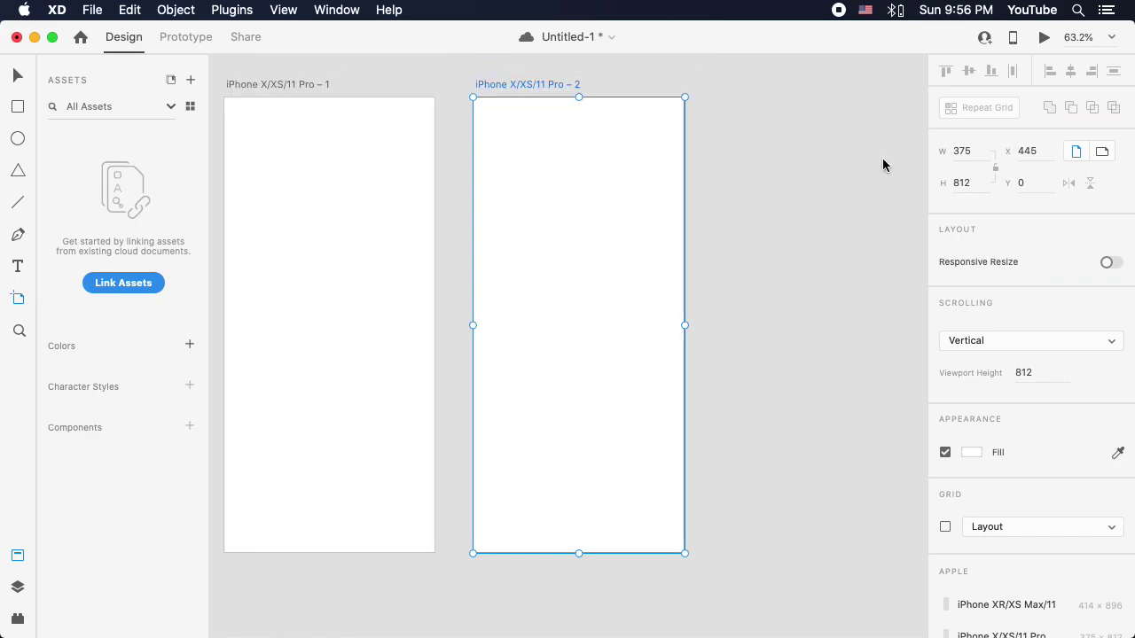
pyautogui.press('super+d')
pyautogui.hscroll(3, 800, 203)
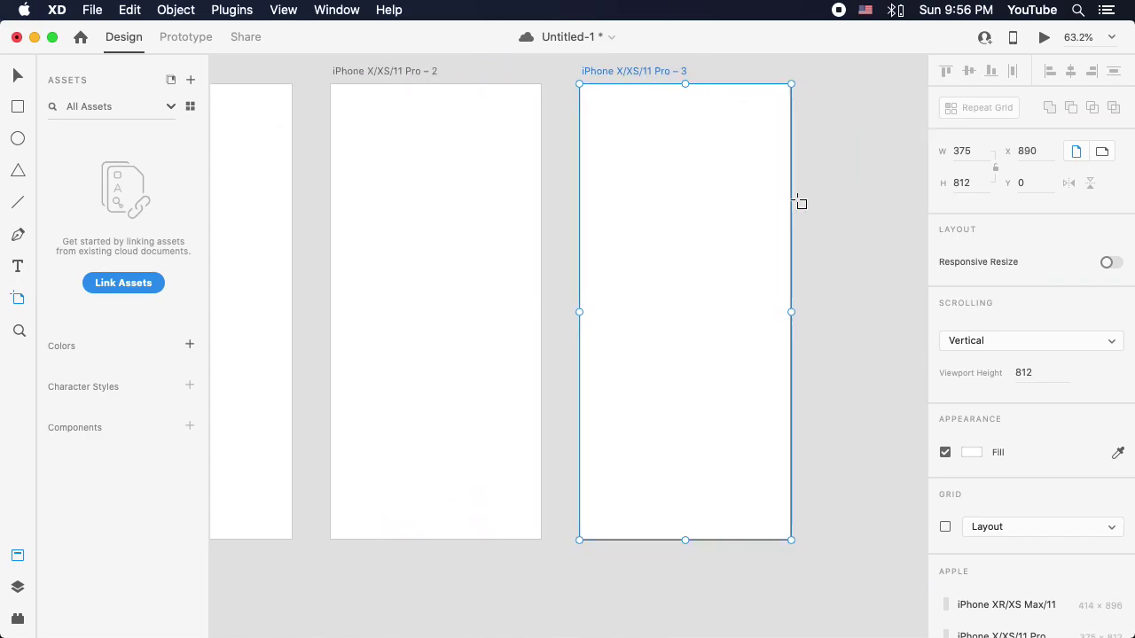
pyautogui.press('super+d')
pyautogui.hscroll(5, 857, 156)
pyautogui.hscroll(-10, 707, 173)
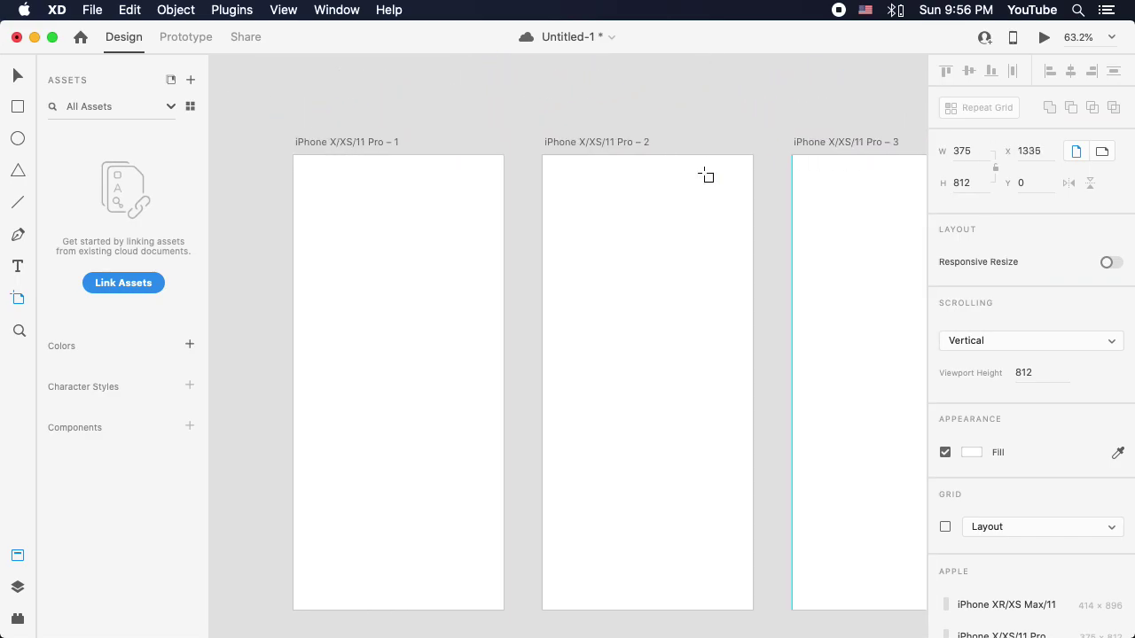
pyautogui.hscroll(1, 707, 175)
pyautogui.press('v')
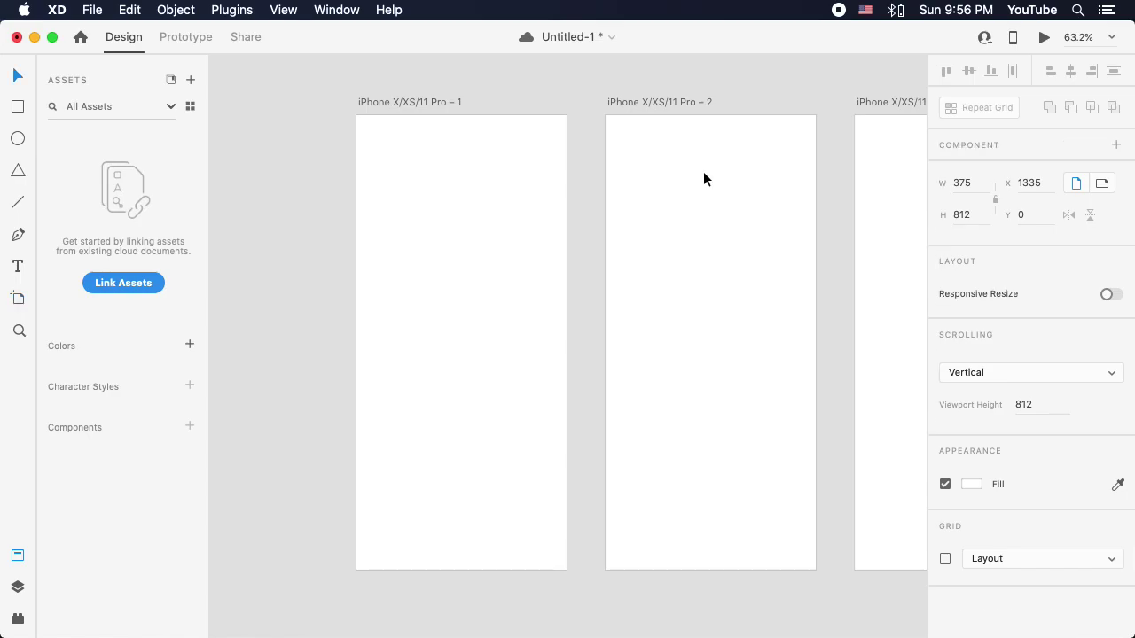
# Select all four iPhone X/XS/11 Pro artboards together.
pyautogui.click(492, 198)
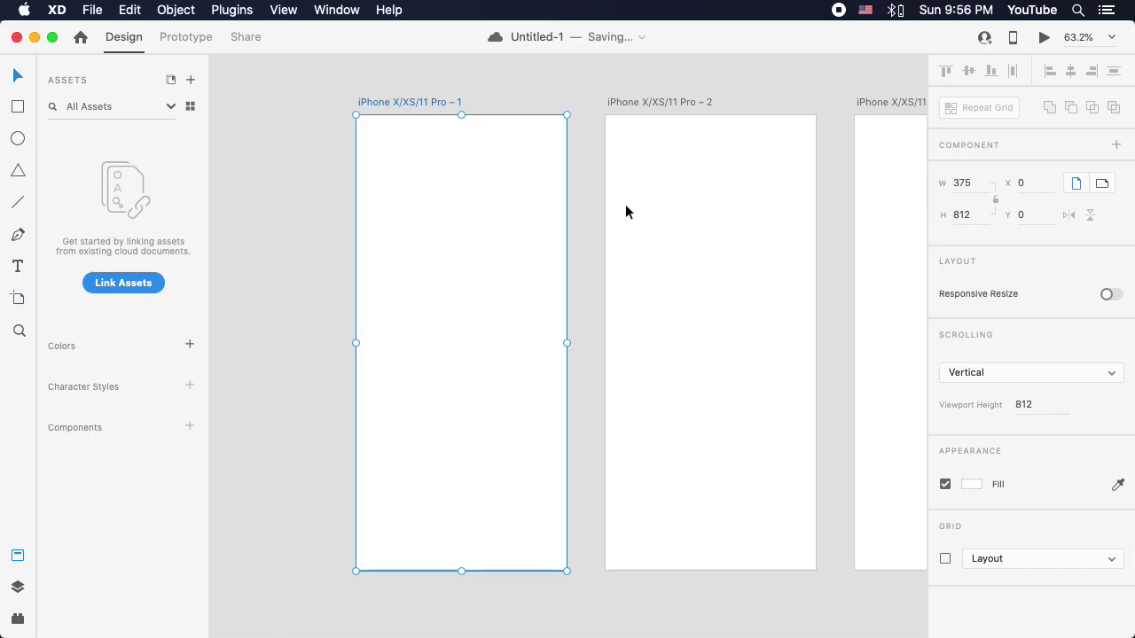
pyautogui.click(426, 94)
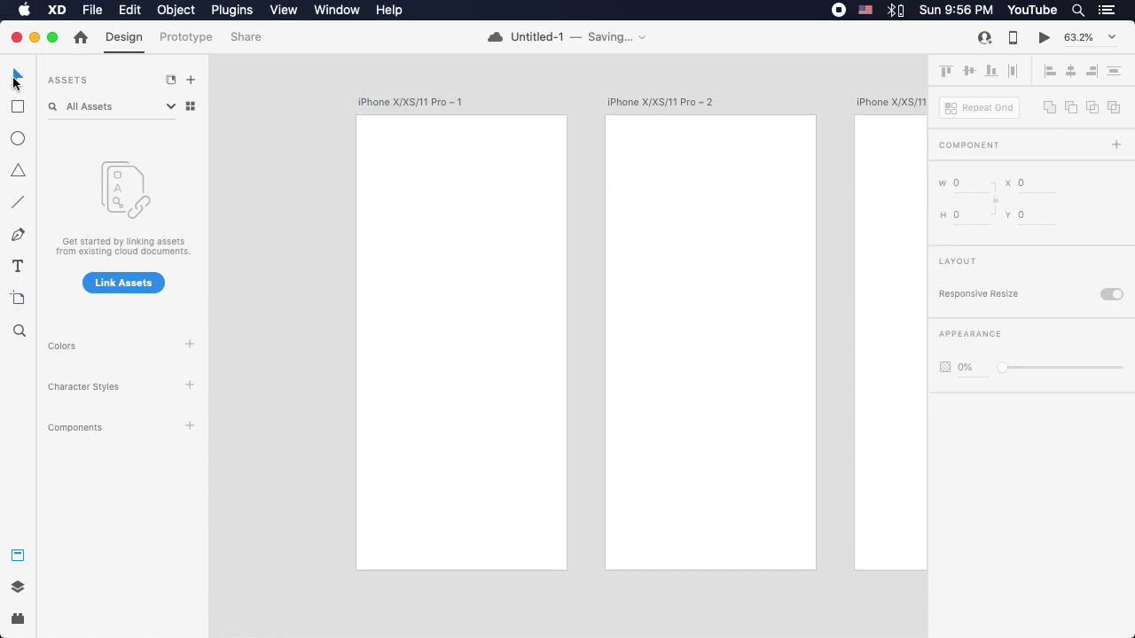
pyautogui.click(476, 195)
pyautogui.keyDown('shift'); pyautogui.click(697, 207); pyautogui.keyUp('shift')
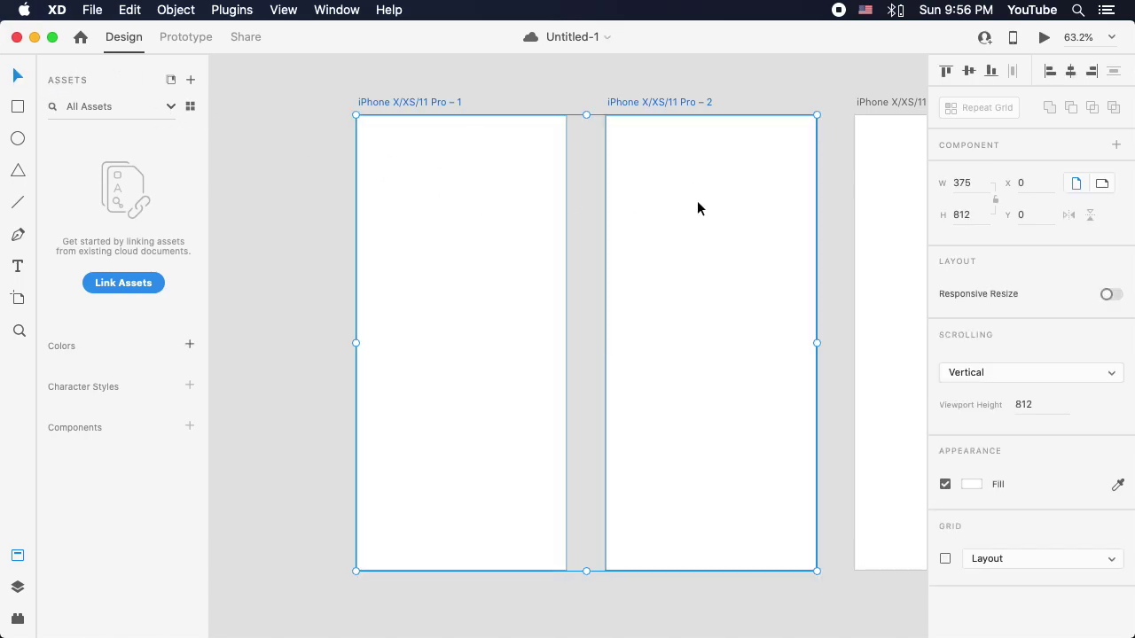
pyautogui.keyDown('alt'); pyautogui.click(721, 263); pyautogui.keyUp('alt')
pyautogui.moveTo(722, 263); pyautogui.dragTo(437, 262)
pyautogui.moveTo(249, 143); pyautogui.dragTo(743, 482)
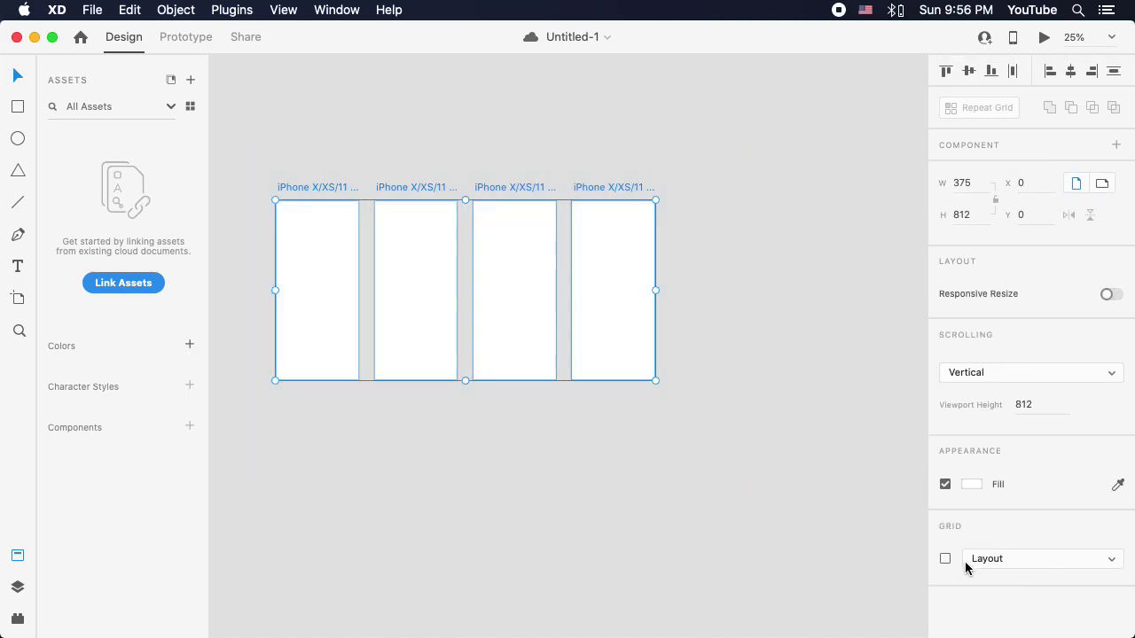
pyautogui.click(972, 484)
pyautogui.moveTo(854, 457); pyautogui.dragTo(760, 405)
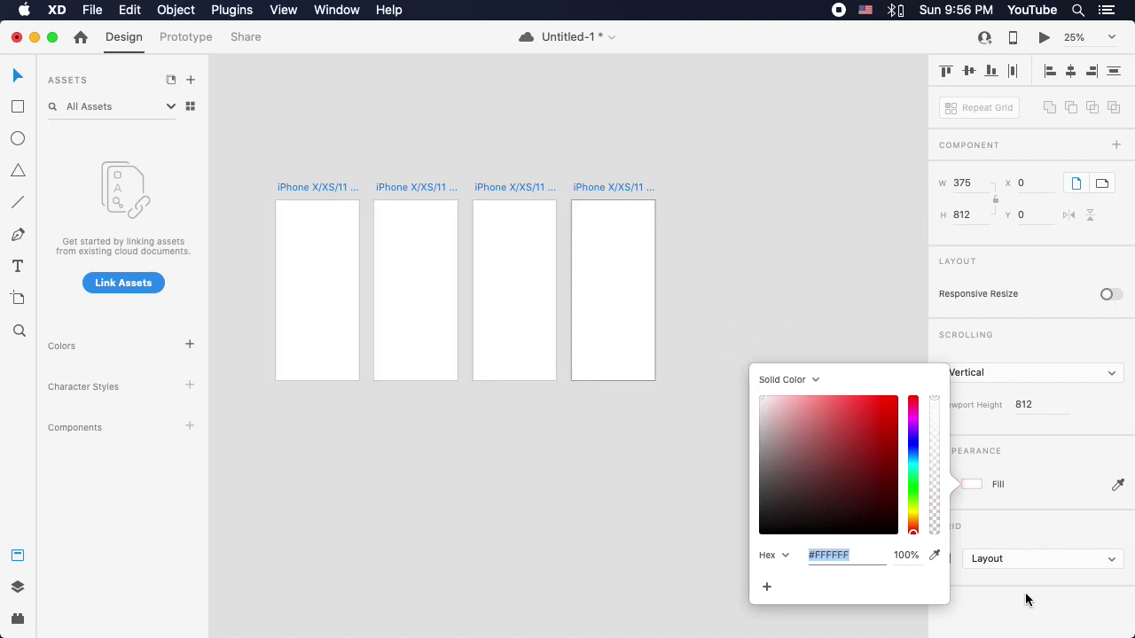
pyautogui.click(1027, 591)
pyautogui.click(945, 484)
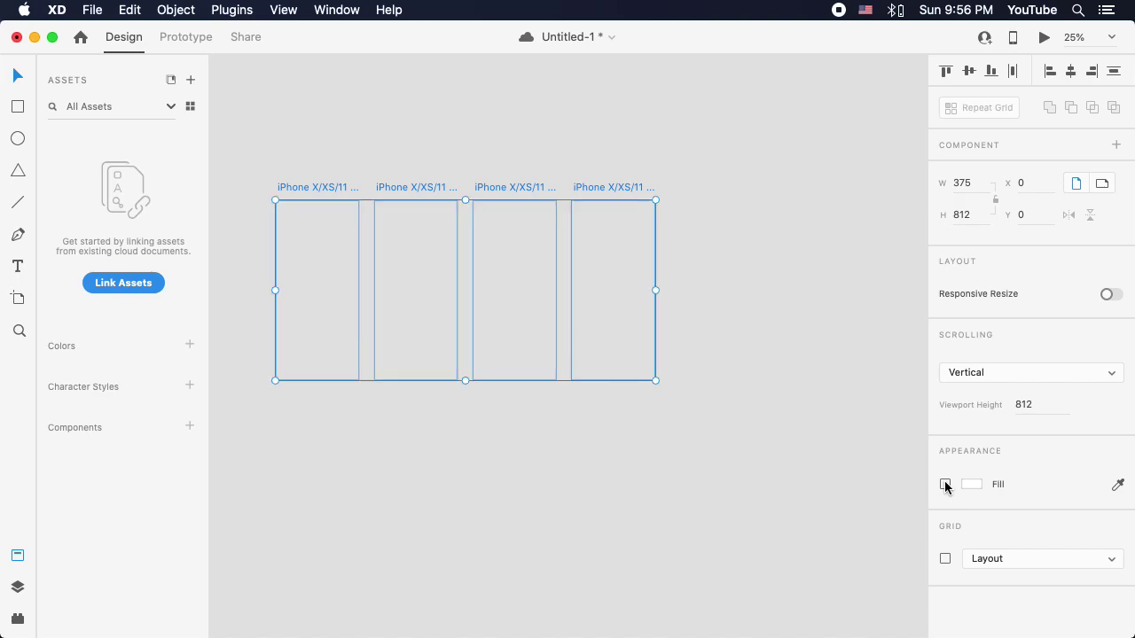
pyautogui.click(945, 484)
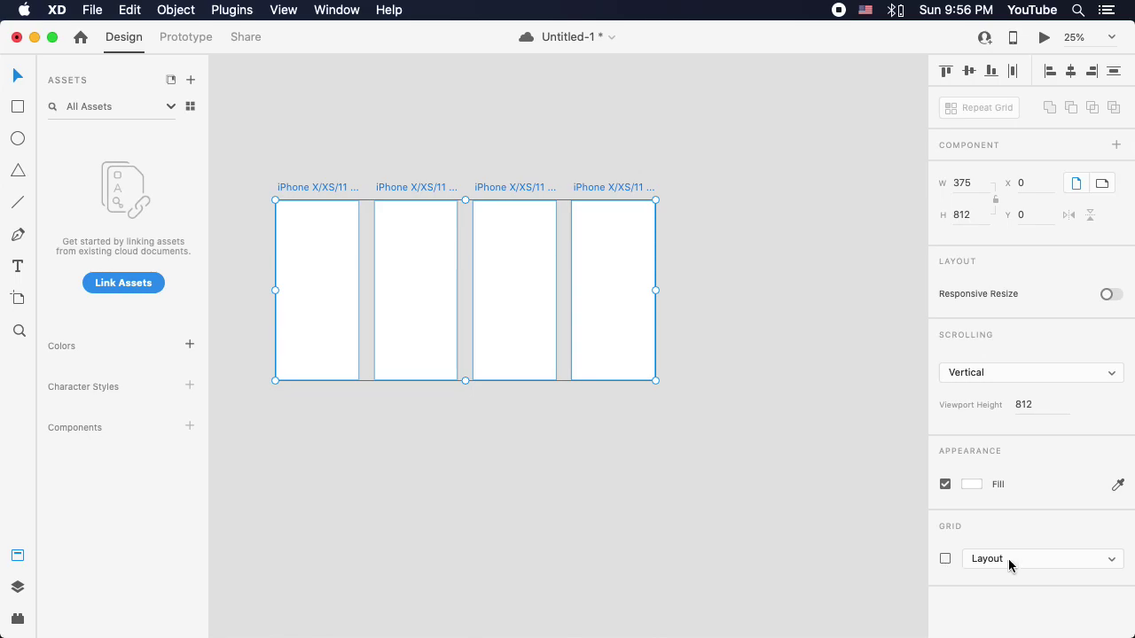
# Turn on a Square grid for the four selected artboards.
pyautogui.click(1038, 559)
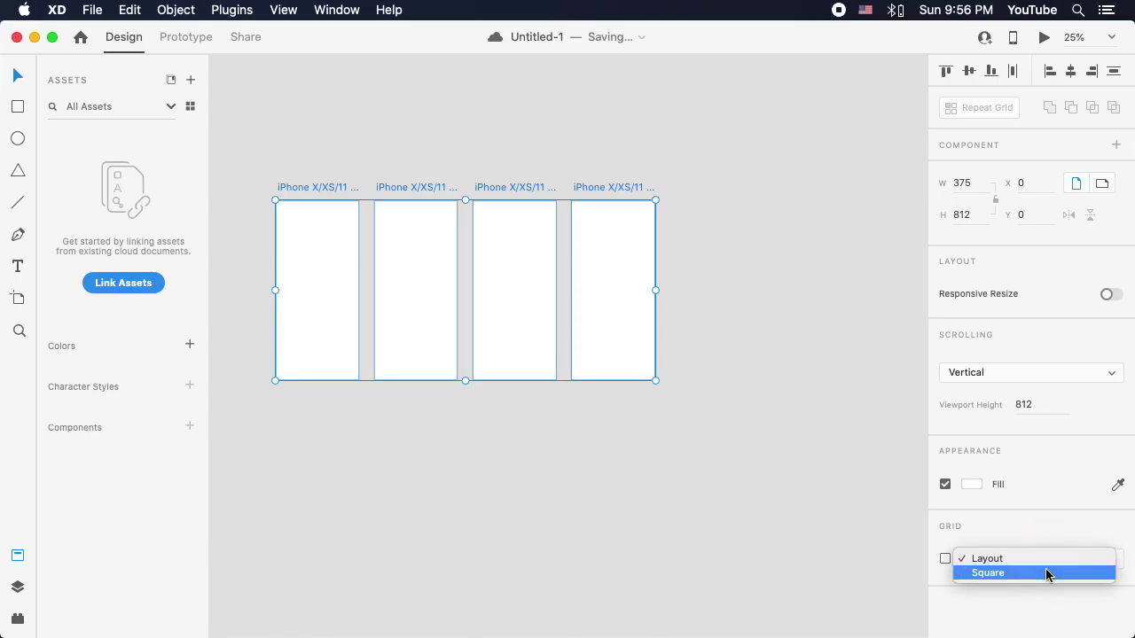
pyautogui.click(1047, 574)
pyautogui.scroll(-2, 992, 513)
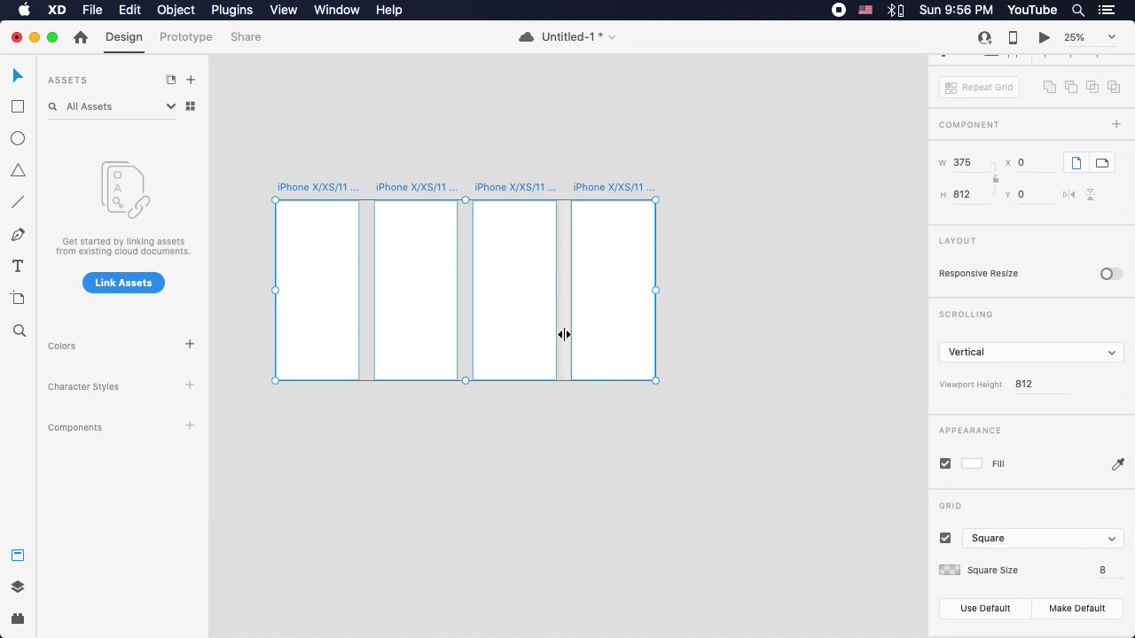
pyautogui.press('super+equal')
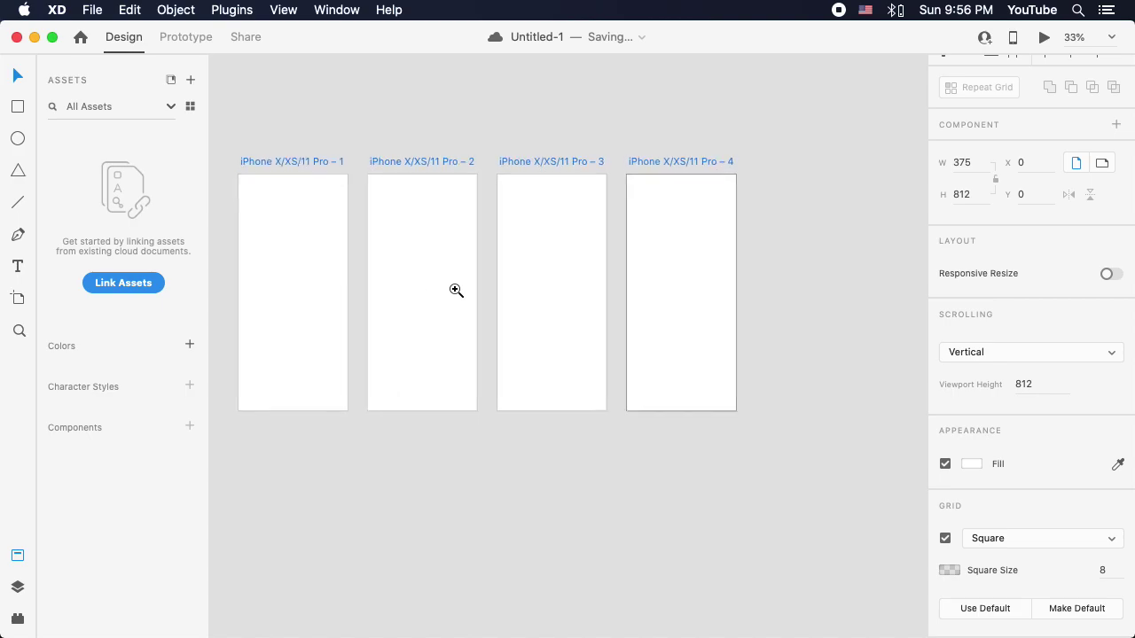
pyautogui.moveTo(453, 286); pyautogui.dragTo(686, 297)
pyautogui.press('super+equal')
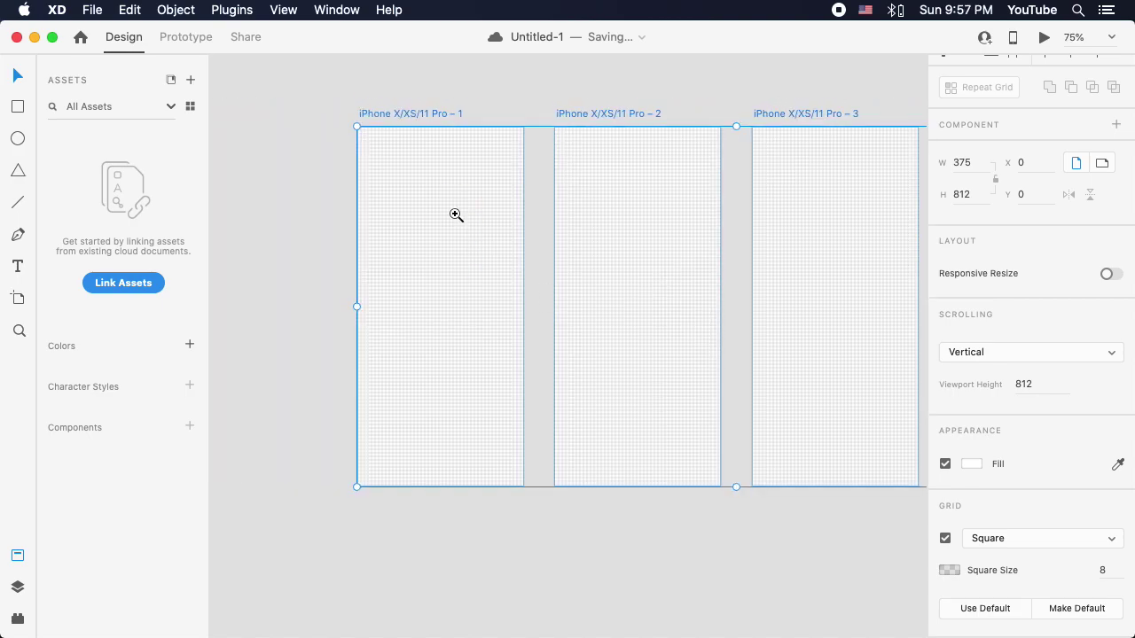
pyautogui.hscroll(1, 509, 281)
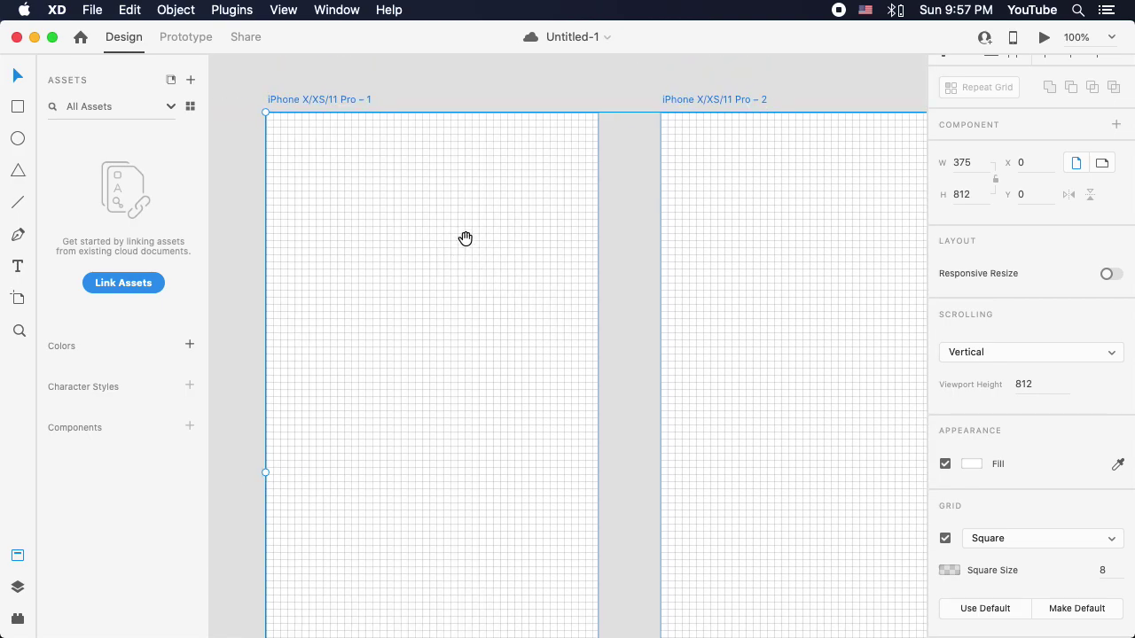
pyautogui.click(18, 106)
pyautogui.moveTo(329, 219); pyautogui.dragTo(443, 332)
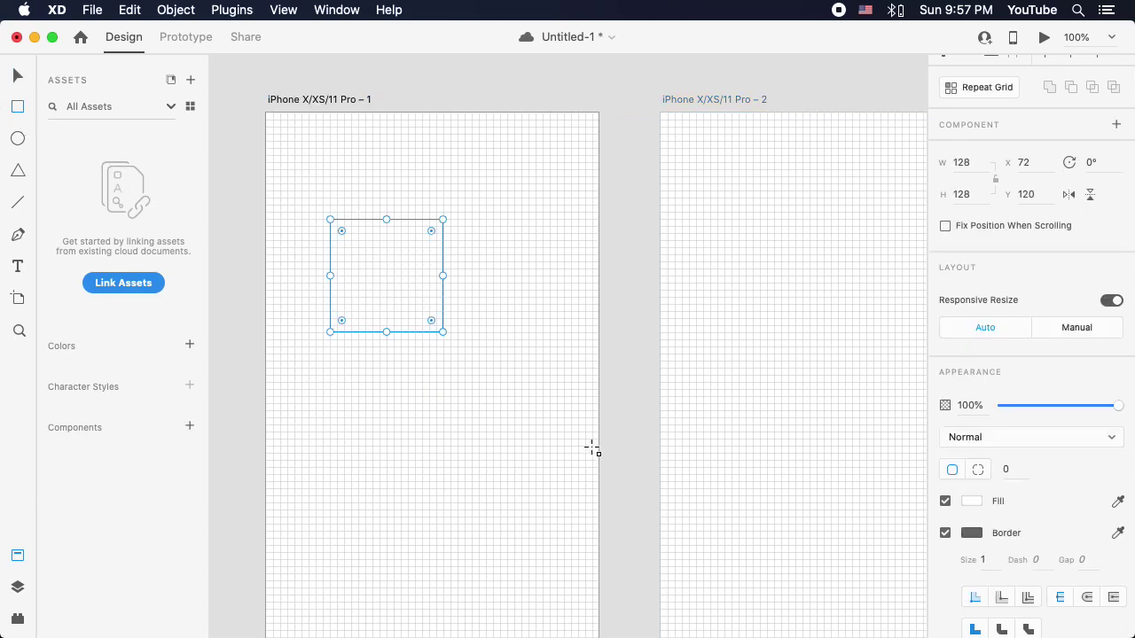
pyautogui.press('Delete')
# Set the grid's square size to 20 on the first three artboards.
pyautogui.keyDown('alt'); pyautogui.keyDown('super'); pyautogui.click(612, 317); pyautogui.keyUp('super'); pyautogui.keyUp('alt')
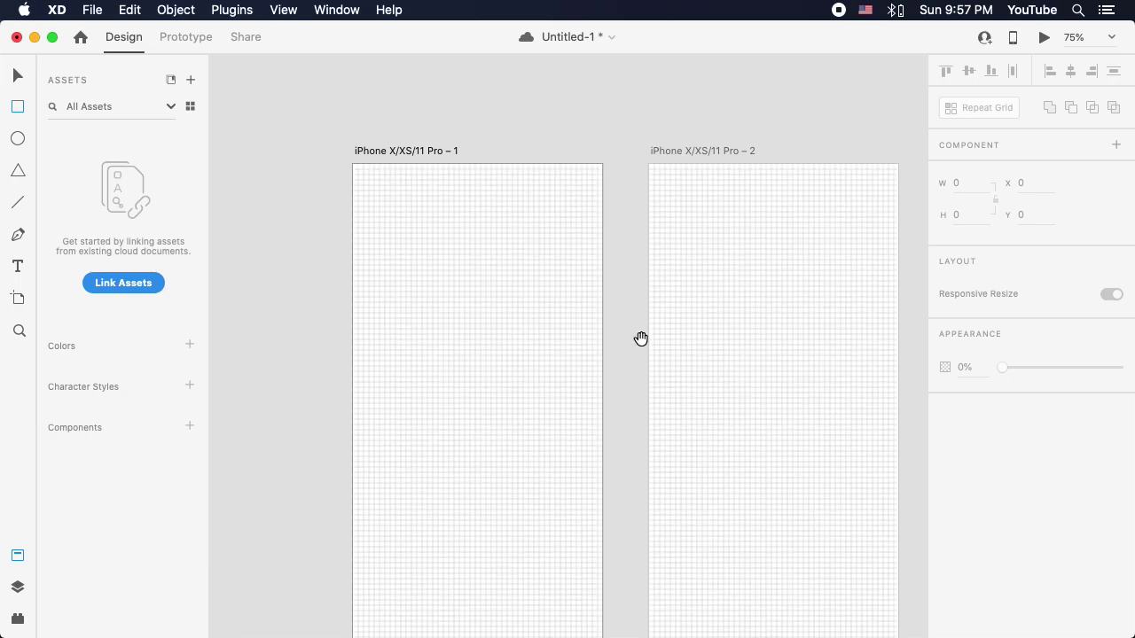
pyautogui.moveTo(659, 341); pyautogui.dragTo(603, 321)
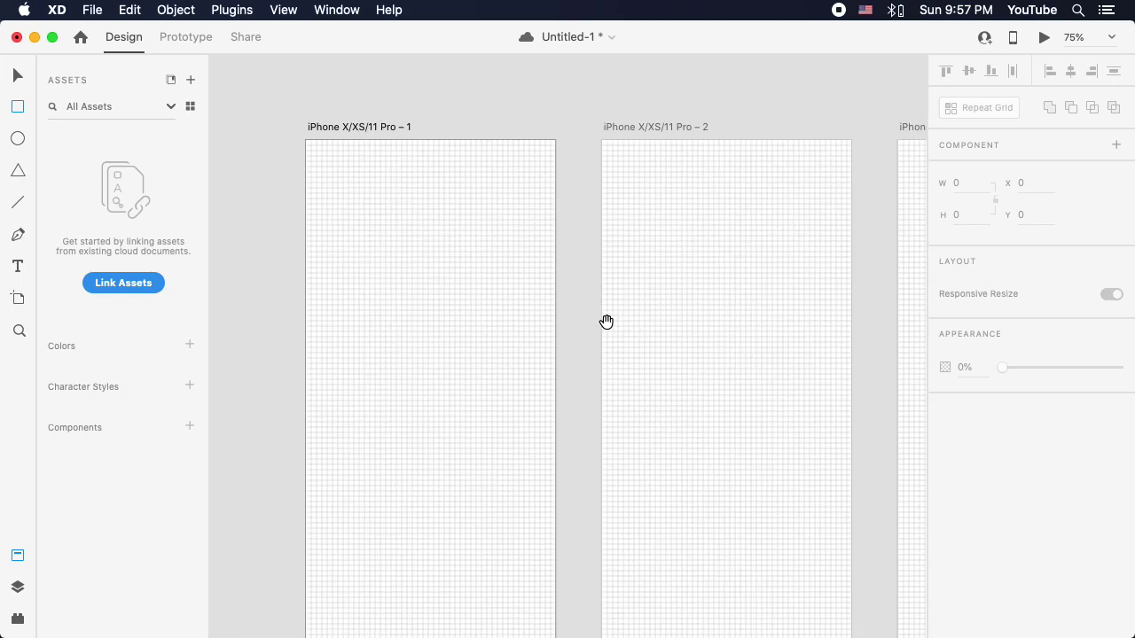
pyautogui.keyDown('alt'); pyautogui.keyDown('super'); pyautogui.click(570, 289); pyautogui.keyUp('super'); pyautogui.keyUp('alt')
pyautogui.hscroll(3, 559, 298)
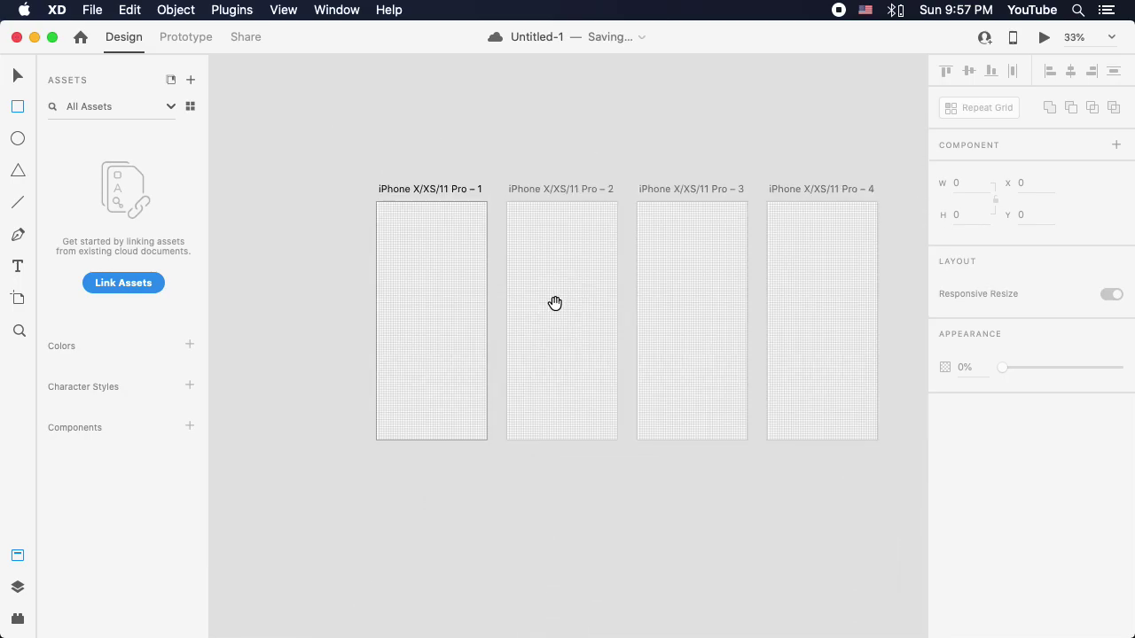
pyautogui.press('v')
pyautogui.moveTo(329, 165); pyautogui.dragTo(702, 508)
pyautogui.click(1113, 591)
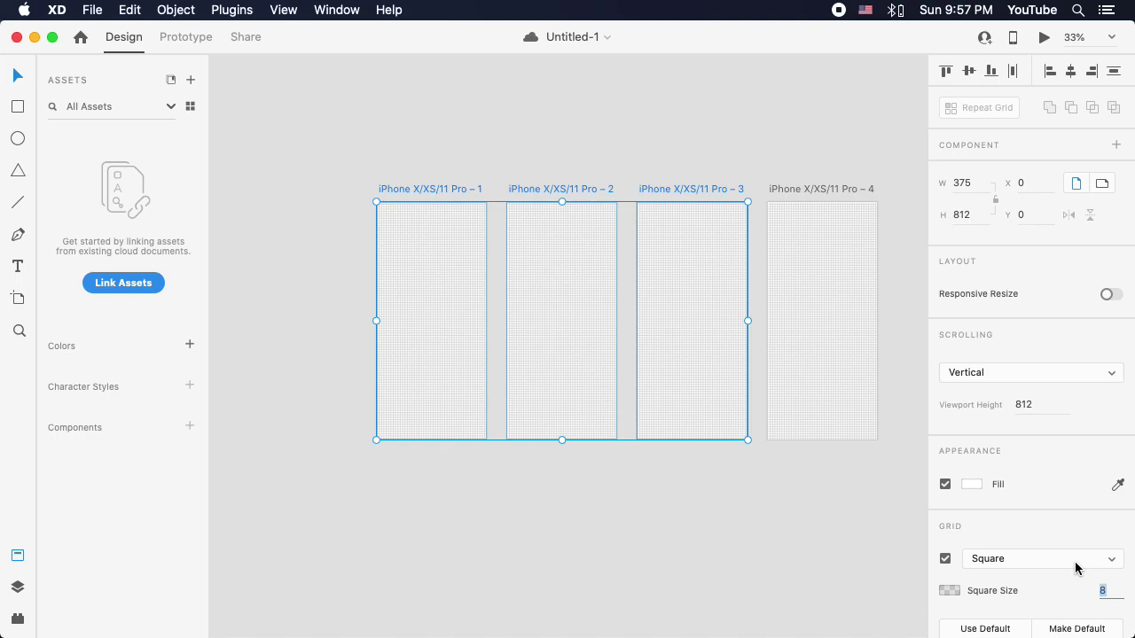
pyautogui.write('20')
pyautogui.press('Return')
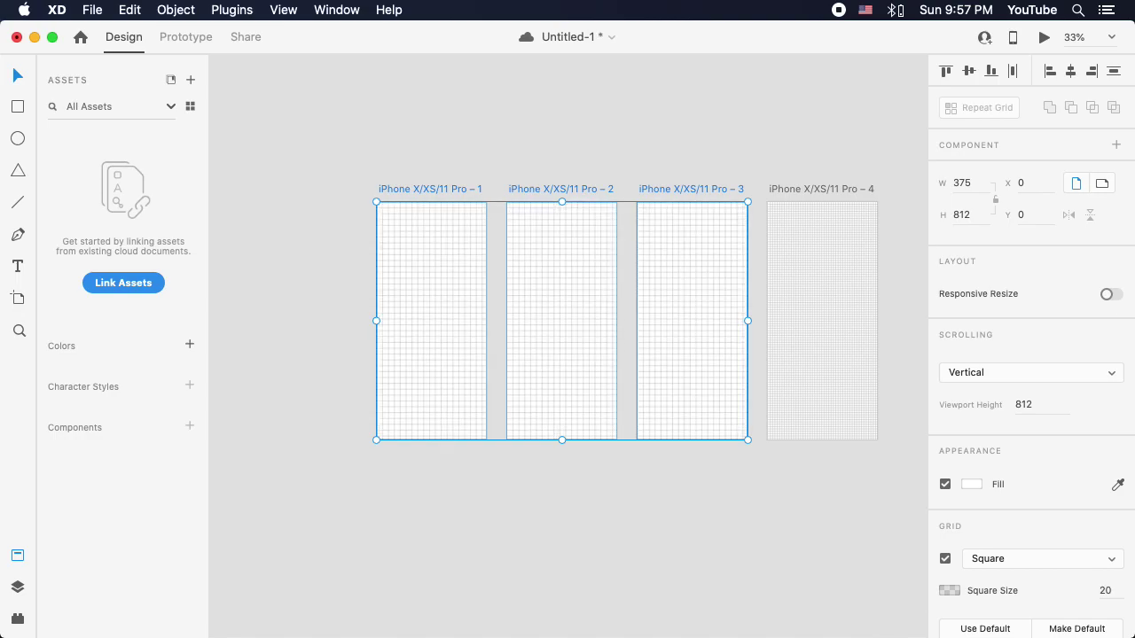
# Deselect the artboards and save the document.
pyautogui.click(745, 154)
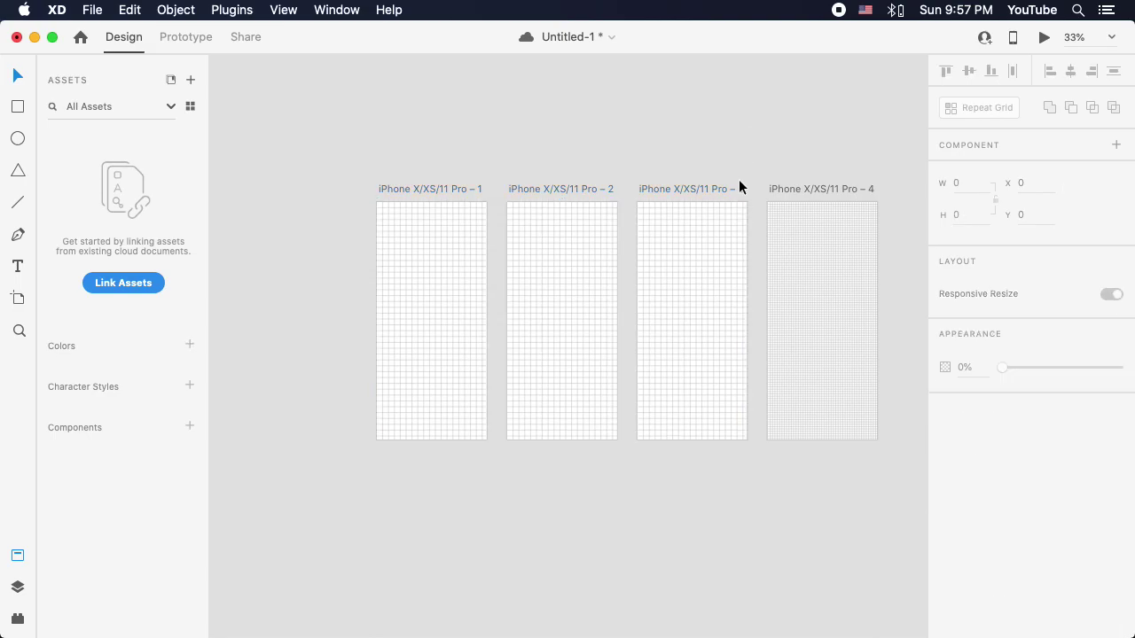
pyautogui.scroll(2, 745, 281)
pyautogui.moveTo(773, 263); pyautogui.dragTo(735, 230)
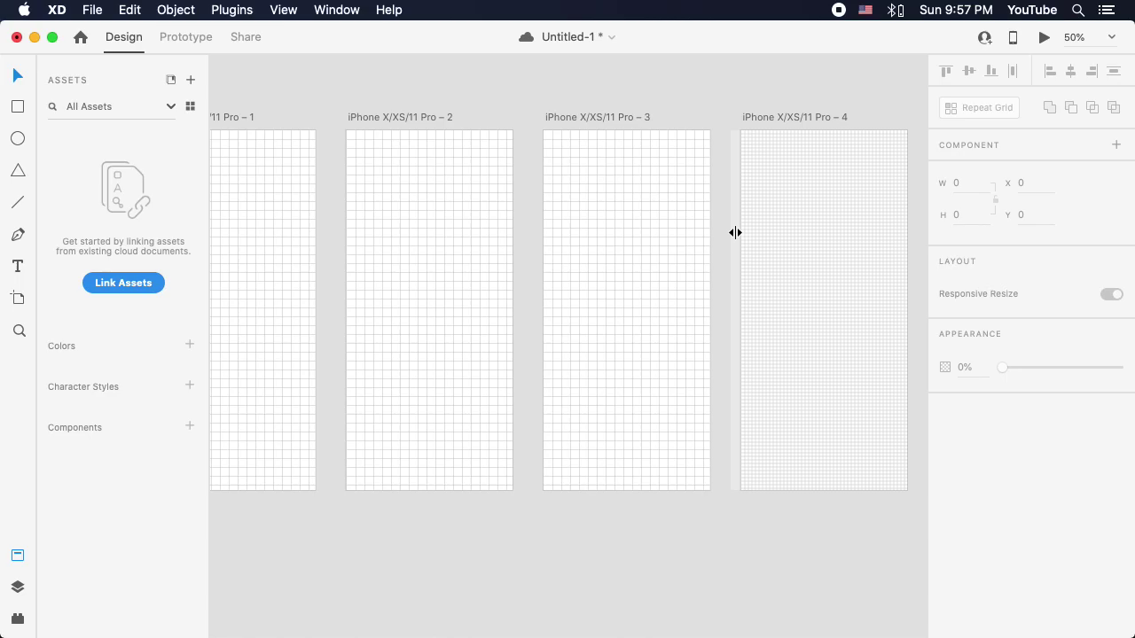
pyautogui.press('super+s')
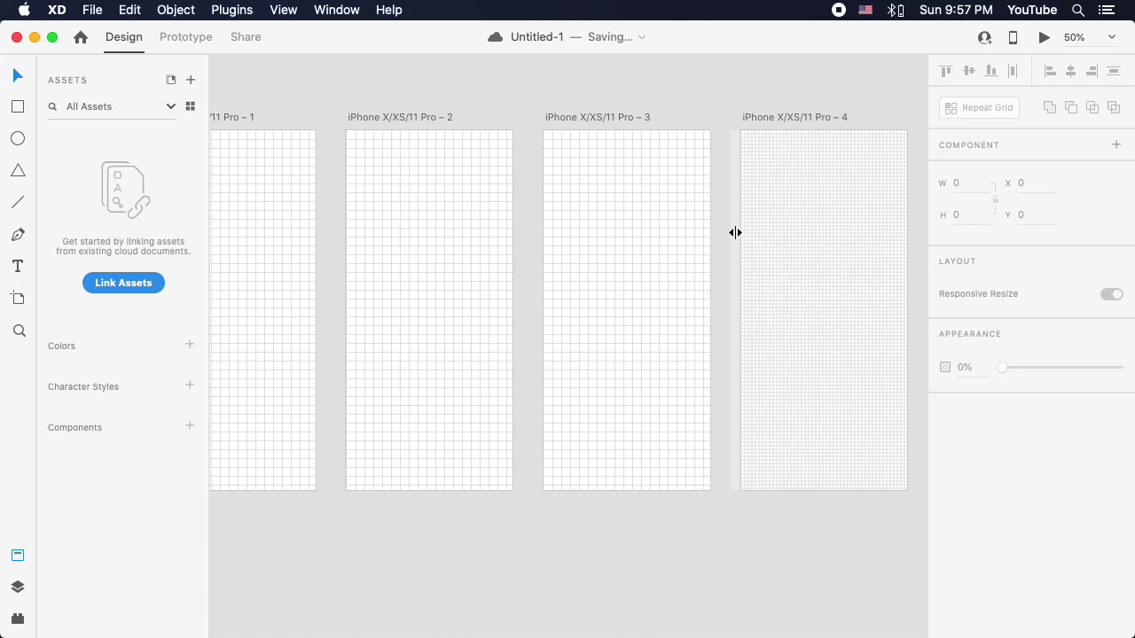
# Switch the grid of all four artboards from Square to Layout.
pyautogui.press('z')
pyautogui.keyDown('alt'); pyautogui.click(613, 311); pyautogui.keyUp('alt')
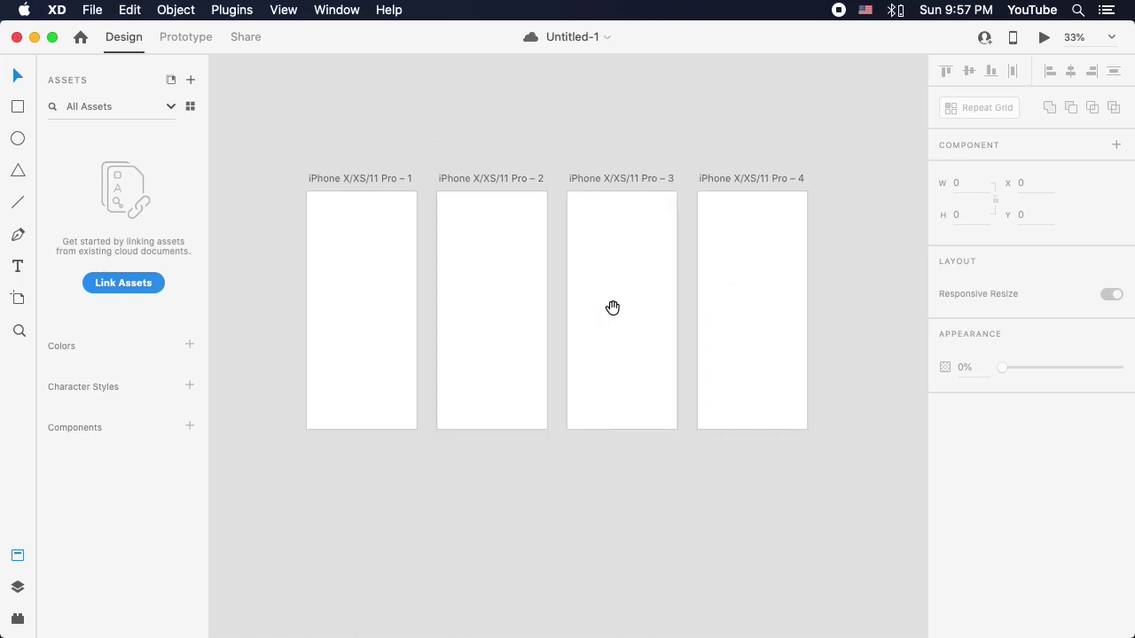
pyautogui.moveTo(683, 312); pyautogui.dragTo(646, 304)
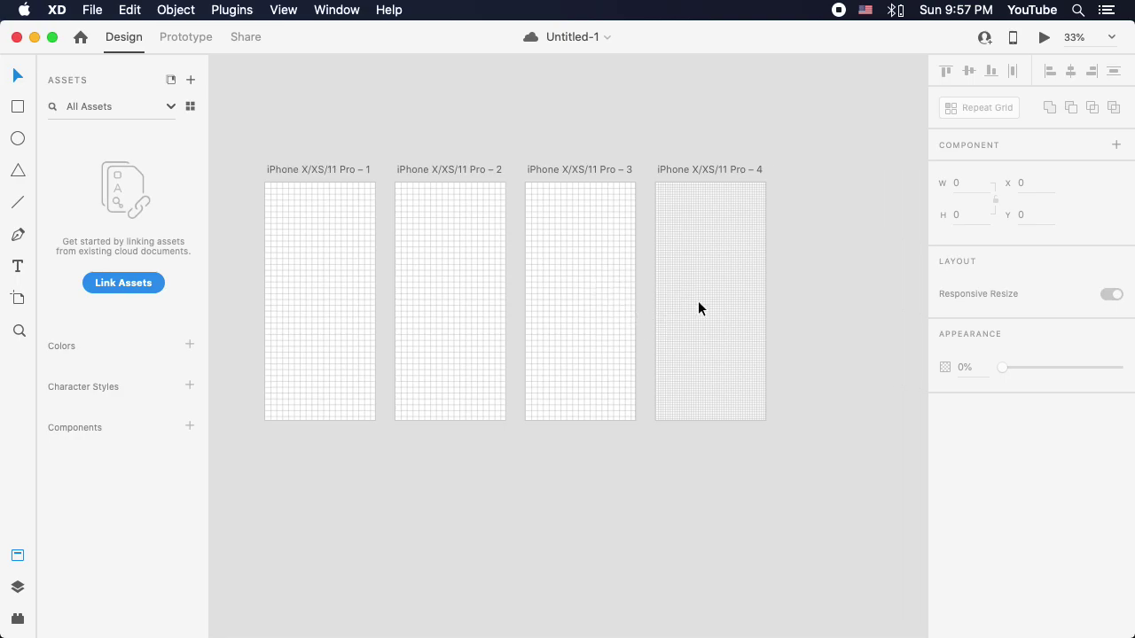
pyautogui.moveTo(250, 151); pyautogui.dragTo(817, 459)
pyautogui.click(1064, 566)
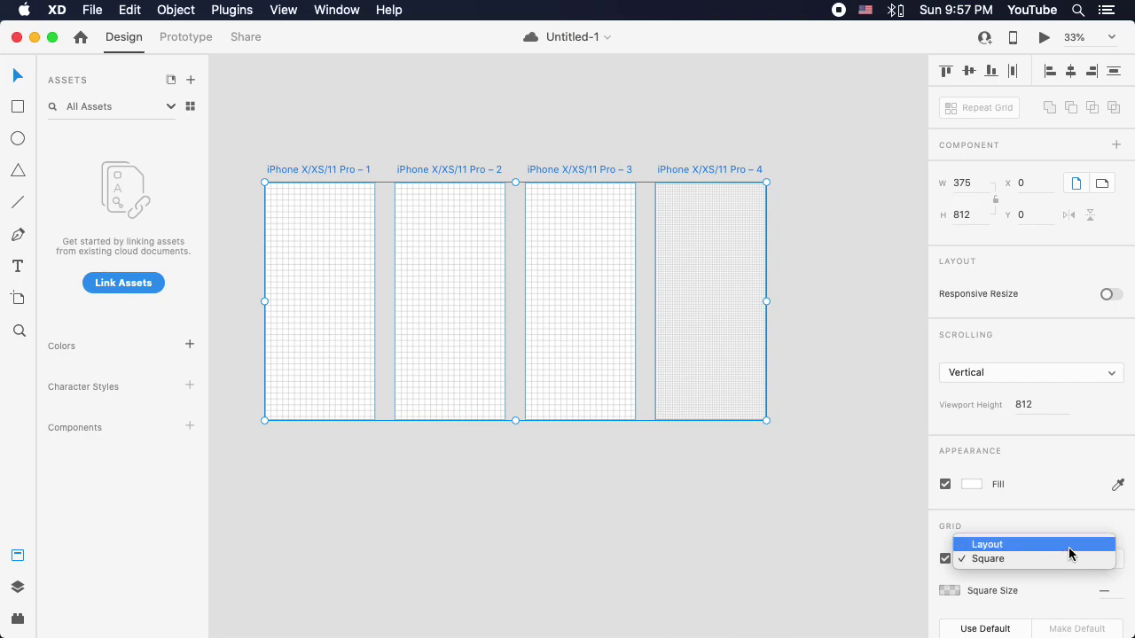
pyautogui.click(1069, 546)
pyautogui.scroll(-3, 1067, 546)
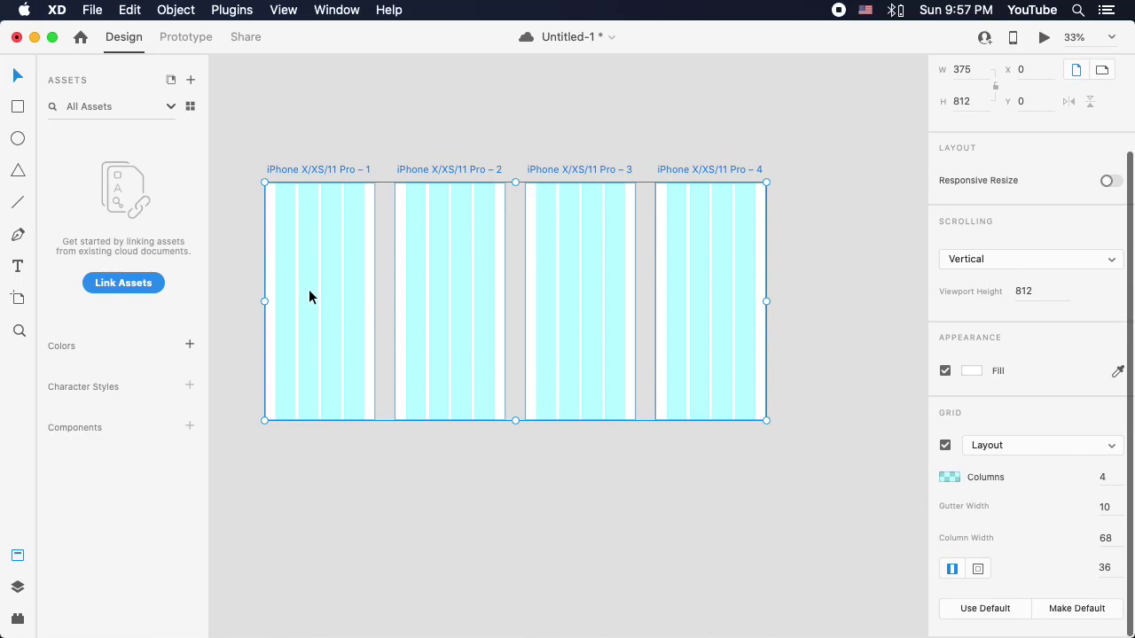
# Set the layout grid of the four selected artboards to 2 columns.
pyautogui.click(348, 293)
pyautogui.moveTo(435, 312); pyautogui.dragTo(494, 337)
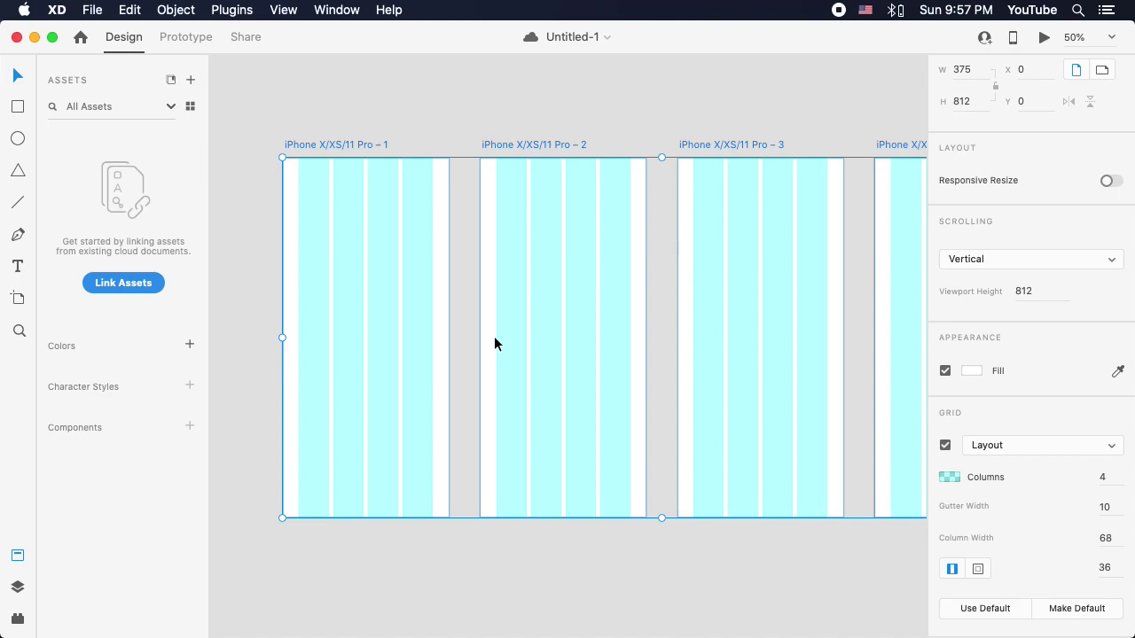
pyautogui.click(1118, 480)
pyautogui.write('2')
pyautogui.press('Return')
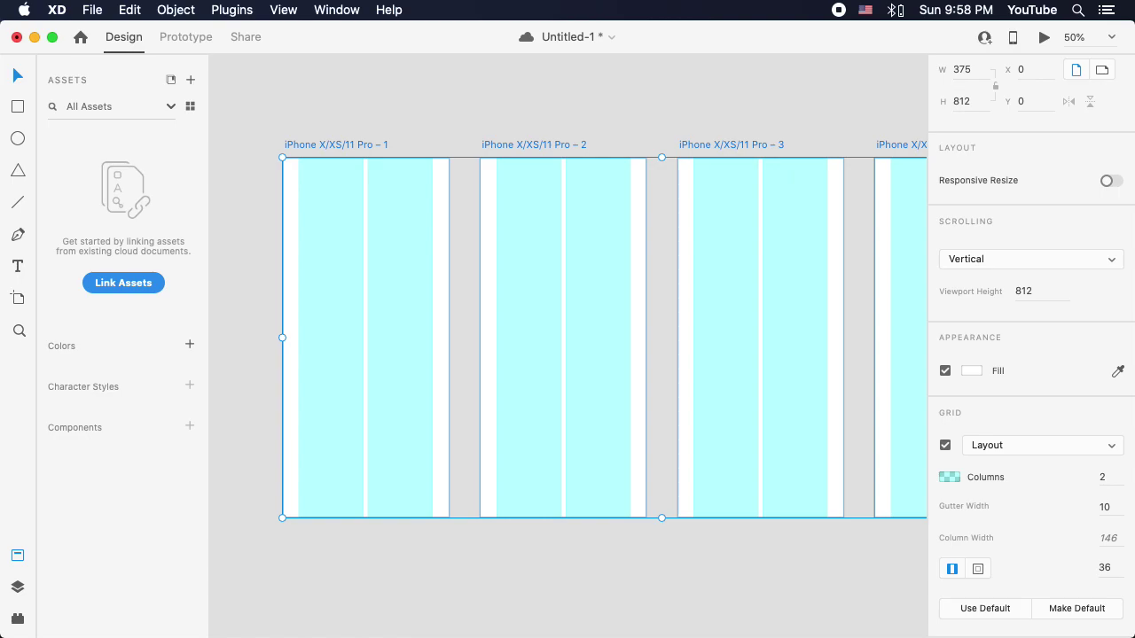
# Set the layout grid's gutter width to 5 on the selected artboards, and change it to 15.
pyautogui.click(1114, 509)
pyautogui.write('5')
pyautogui.press('Return')
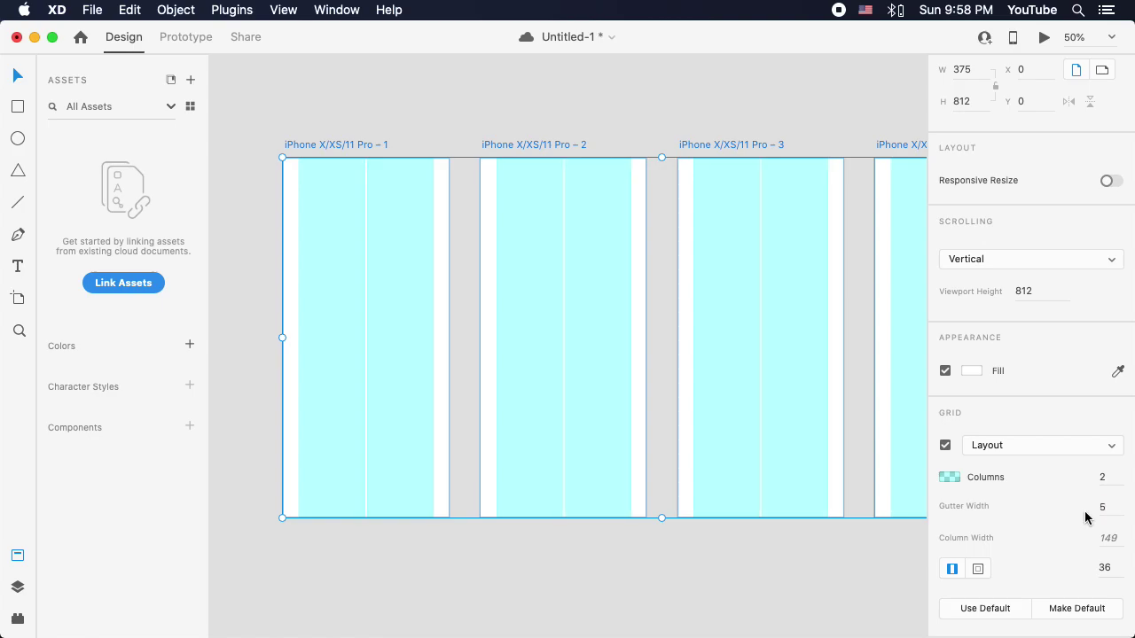
pyautogui.click(1109, 507)
pyautogui.write('15')
pyautogui.press('Return')
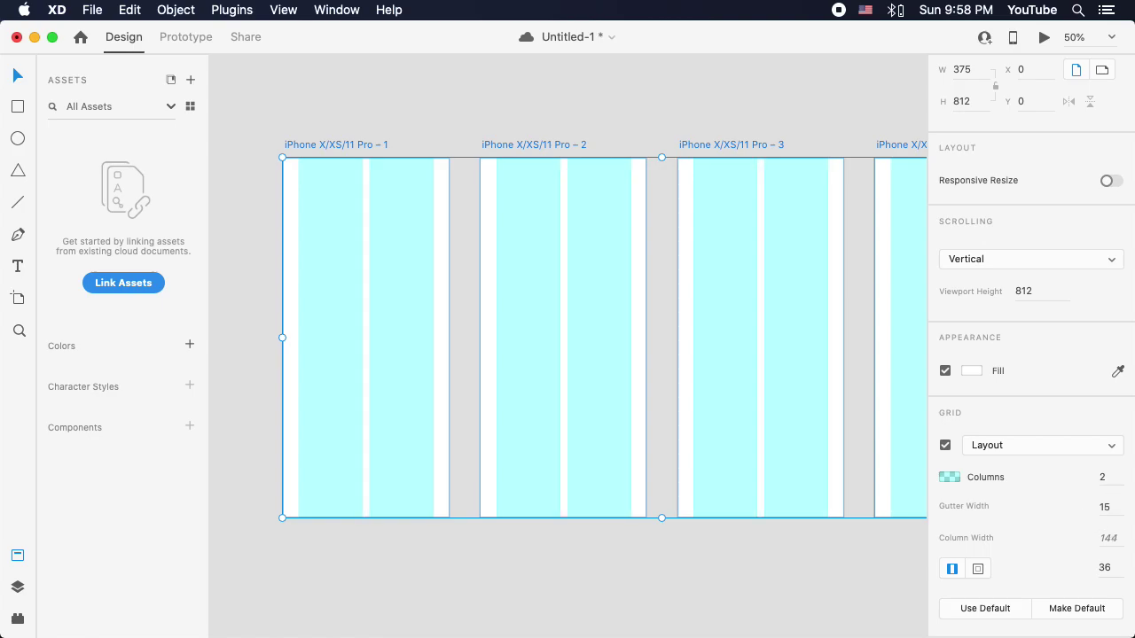
# Set the linked side margins of the layout grid to 40.
pyautogui.click(1115, 566)
pyautogui.write('40')
pyautogui.press('Return')
# Switch the grid to separate margins per side, set the top and bottom margins to 100, and deselect the artboards.
pyautogui.click(979, 570)
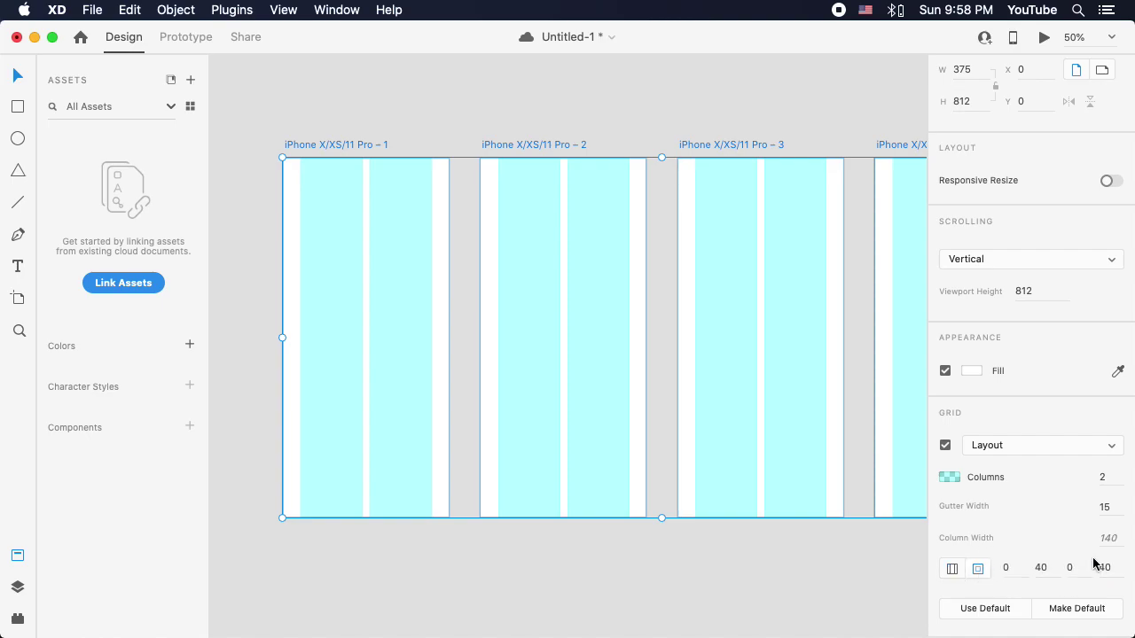
pyautogui.click(1018, 568)
pyautogui.write('100')
pyautogui.press('Tab')
pyautogui.press('Tab')
pyautogui.write('100')
pyautogui.press('Tab')
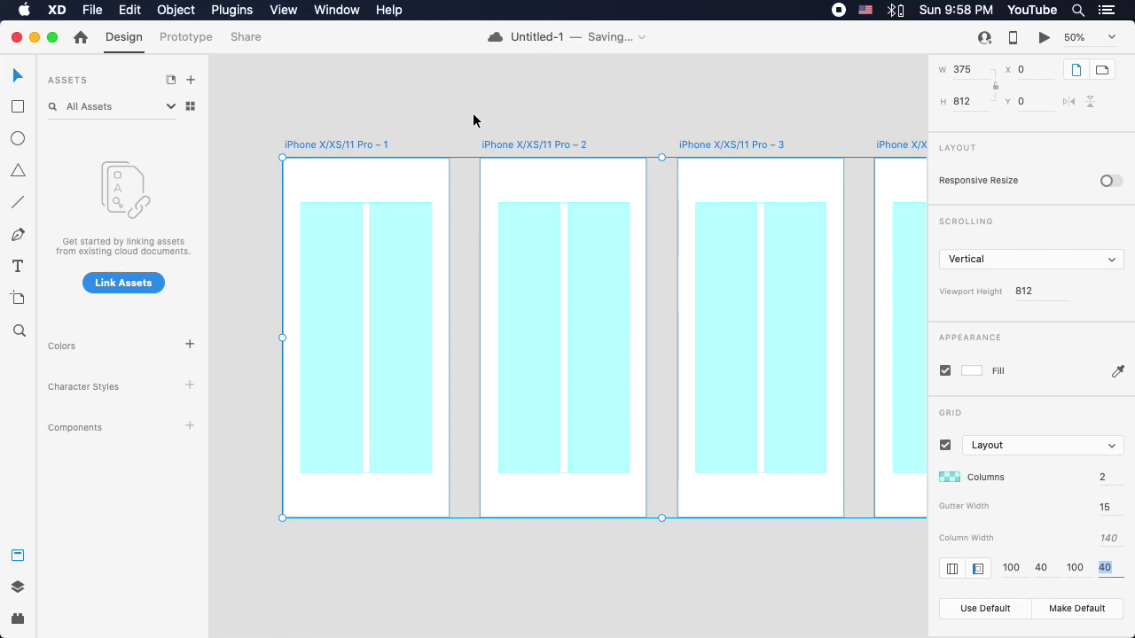
pyautogui.click(473, 115)
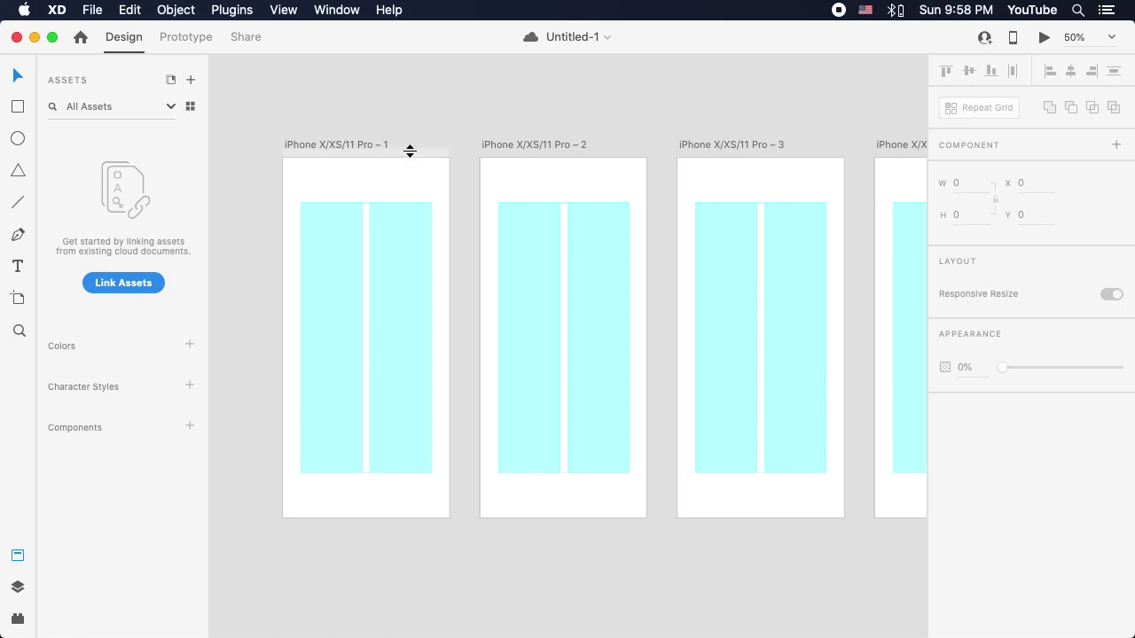
# Add a horizontal and a vertical guide to the first artboard and a vertical guide to the second, and save the document.
pyautogui.moveTo(409, 151); pyautogui.dragTo(422, 284)
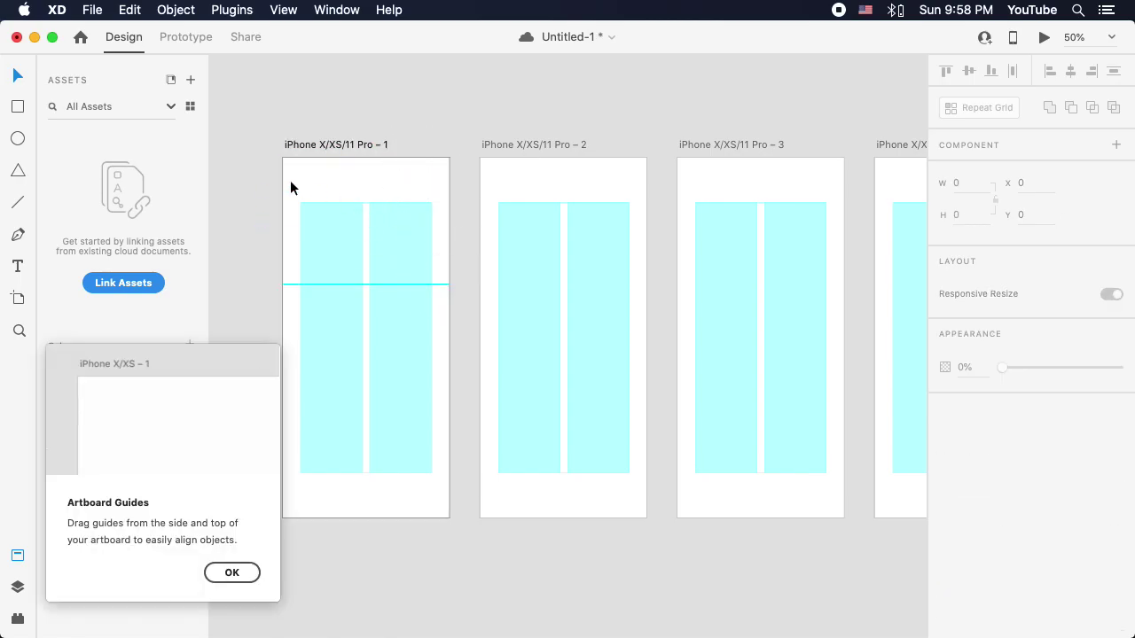
pyautogui.click(231, 572)
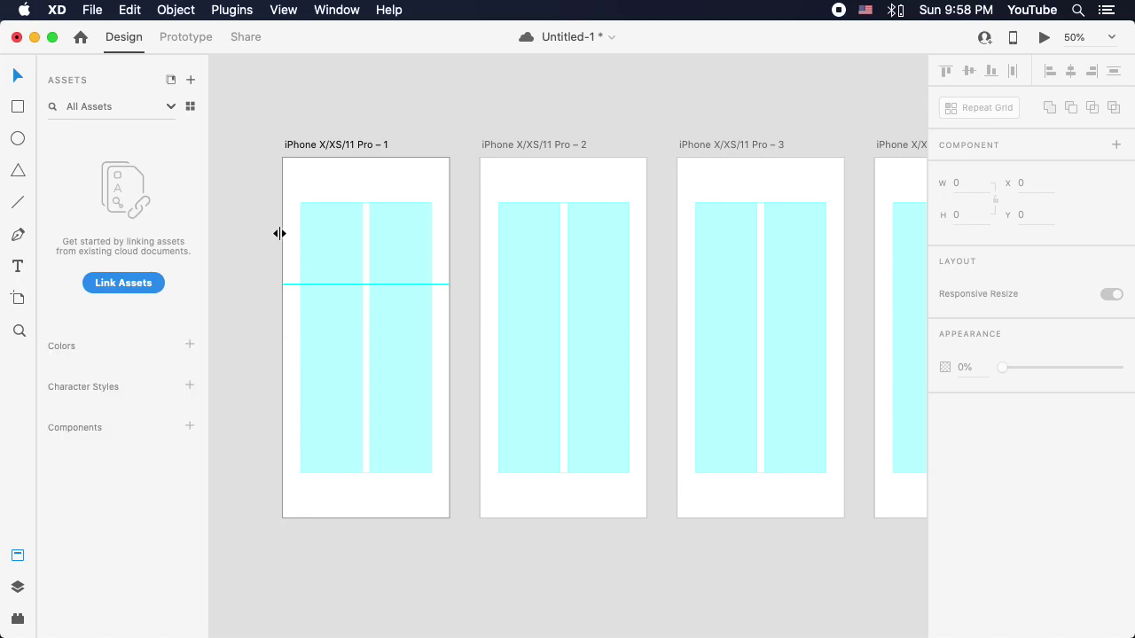
pyautogui.moveTo(278, 207); pyautogui.dragTo(326, 208)
pyautogui.moveTo(481, 186); pyautogui.dragTo(523, 186)
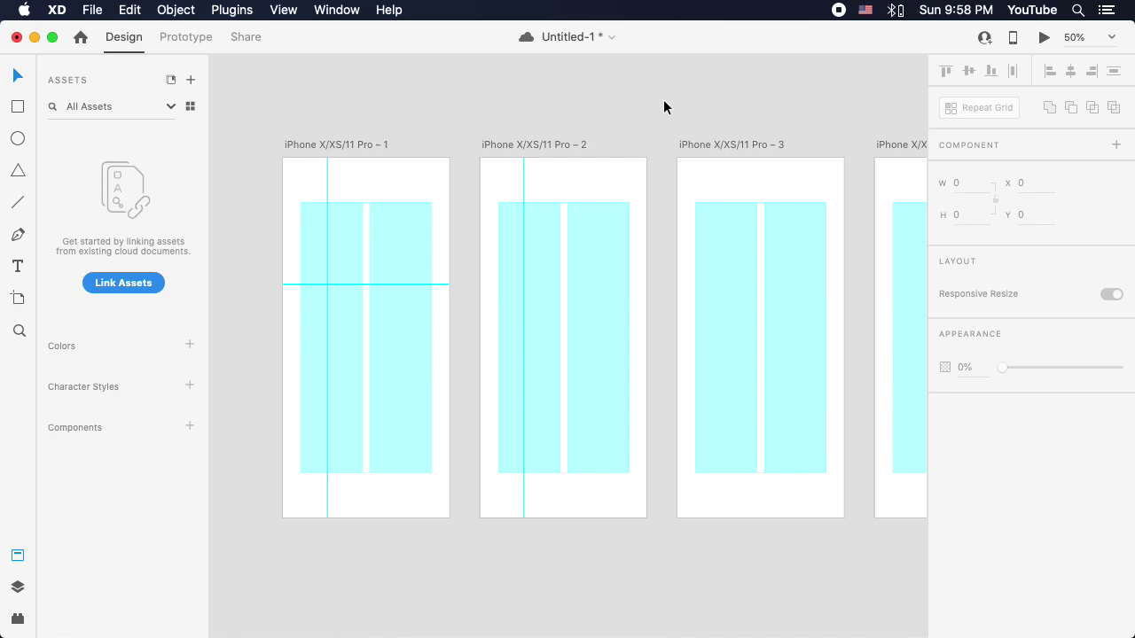
pyautogui.press('super+s')
# Draw a 295 by 612 rectangle over the grid area of the first artboard, at X 40 and Y 100.
pyautogui.press('z')
pyautogui.keyDown('alt'); pyautogui.click(638, 104); pyautogui.keyUp('alt')
pyautogui.moveTo(608, 109); pyautogui.dragTo(538, 94)
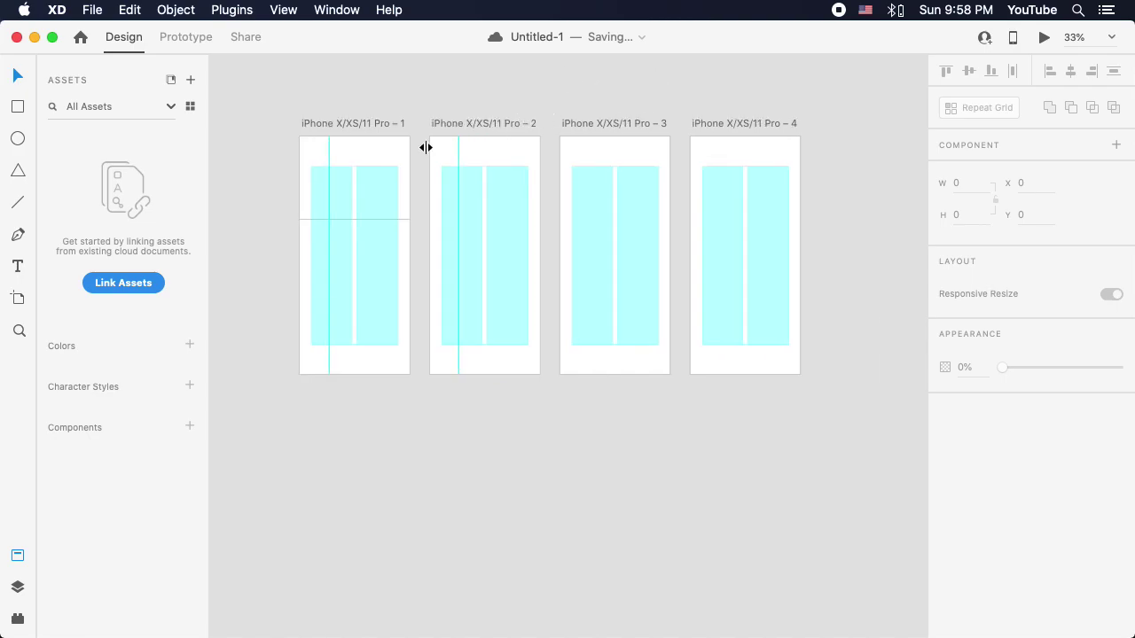
pyautogui.click(396, 152)
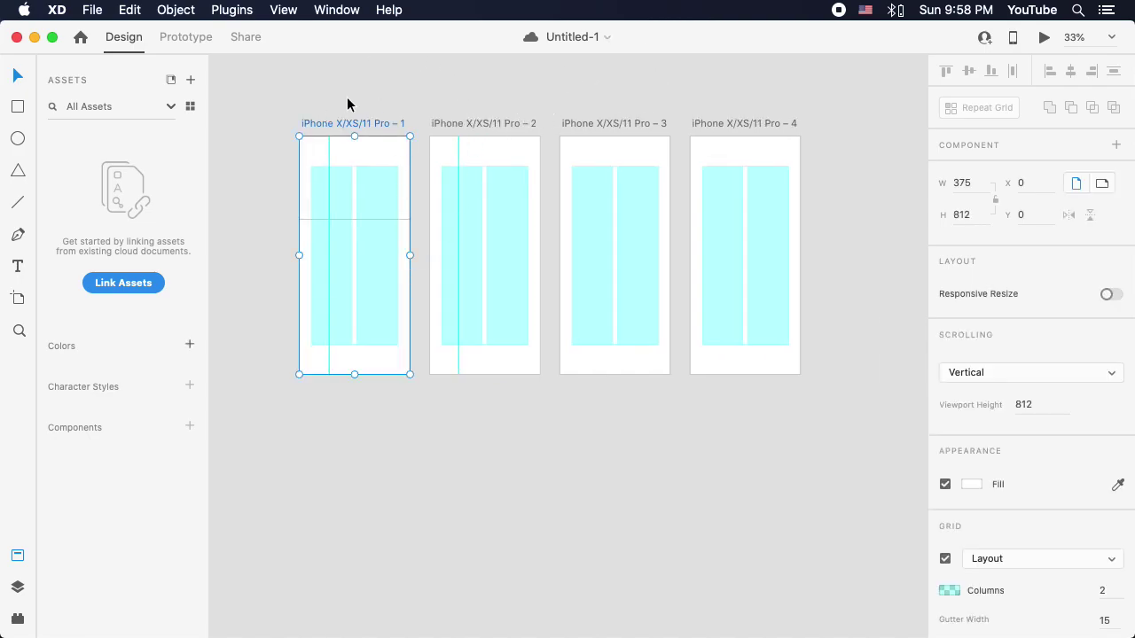
pyautogui.click(406, 130)
pyautogui.click(18, 107)
pyautogui.moveTo(312, 167); pyautogui.dragTo(402, 347)
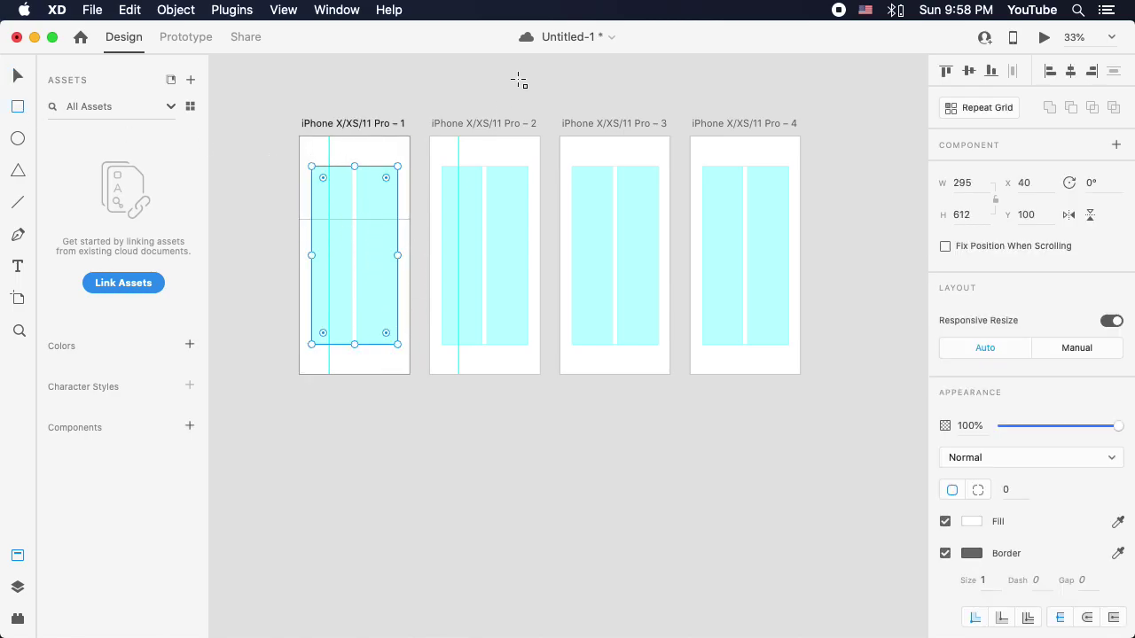
pyautogui.click(18, 75)
pyautogui.click(405, 98)
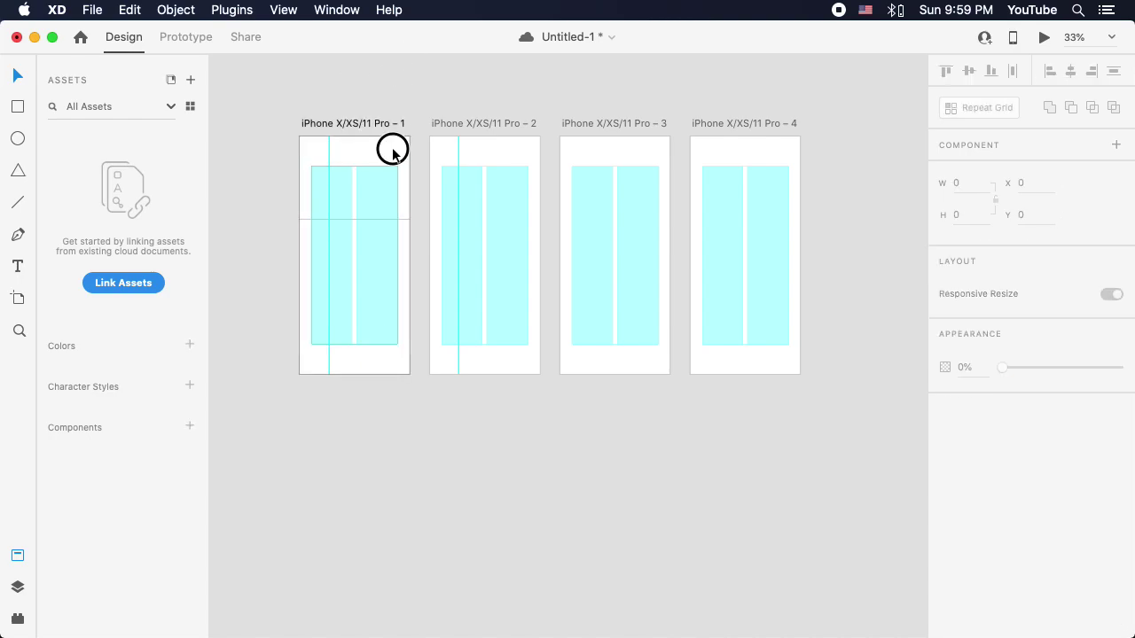
# Move the empty second artboard straight down to Y 812, and undo the move.
pyautogui.click(484, 151)
pyautogui.click(469, 117)
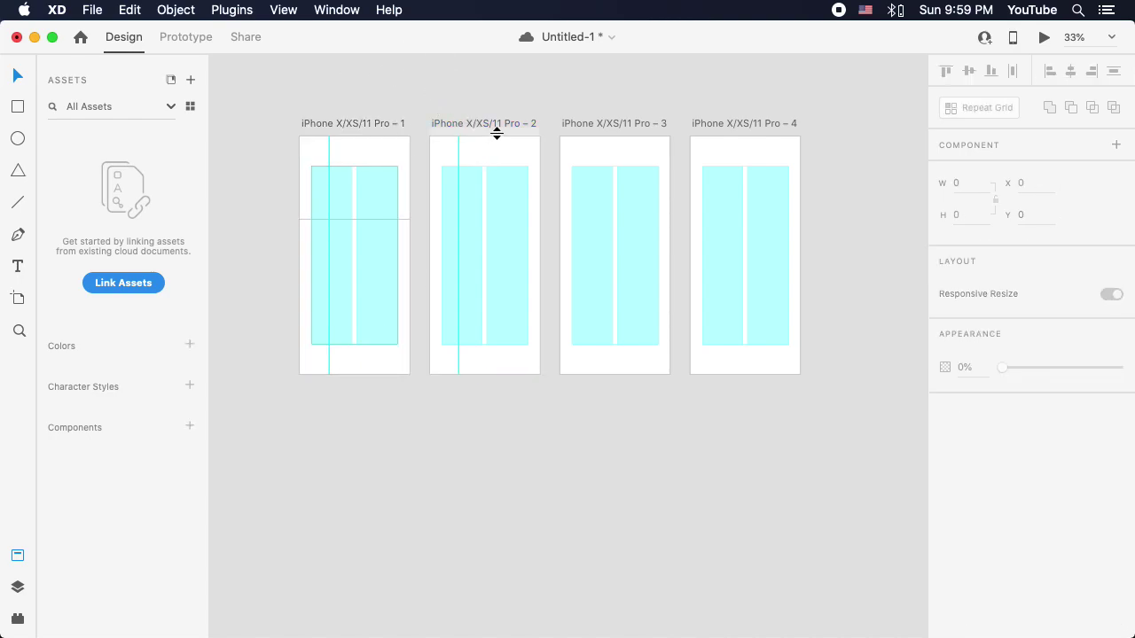
pyautogui.click(522, 147)
pyautogui.moveTo(517, 152); pyautogui.dragTo(517, 398)
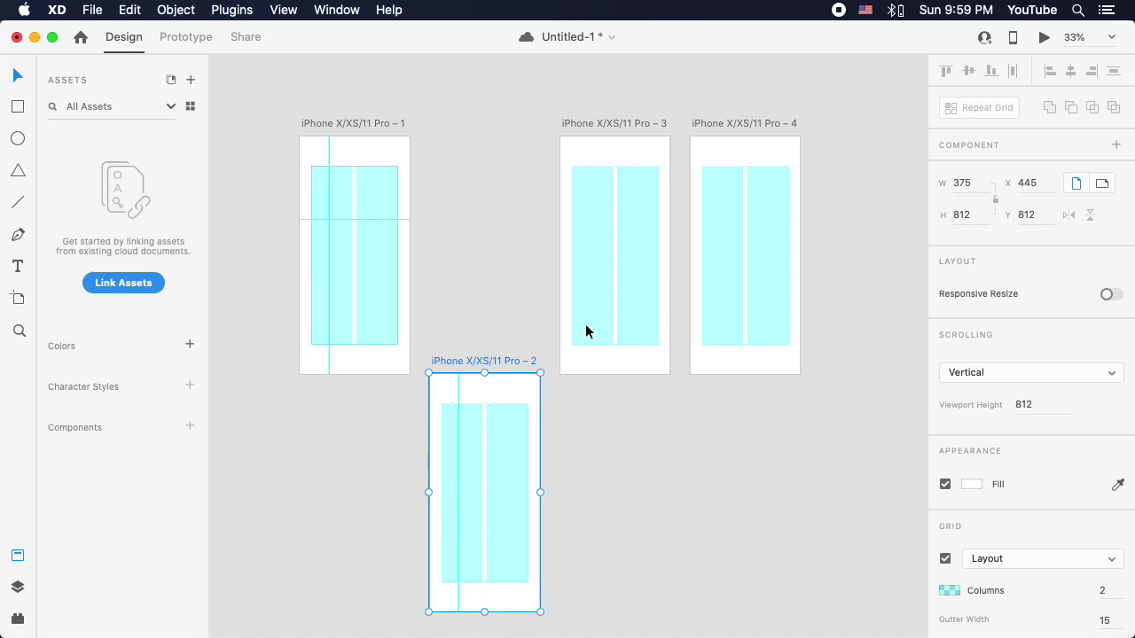
pyautogui.press('super+z')
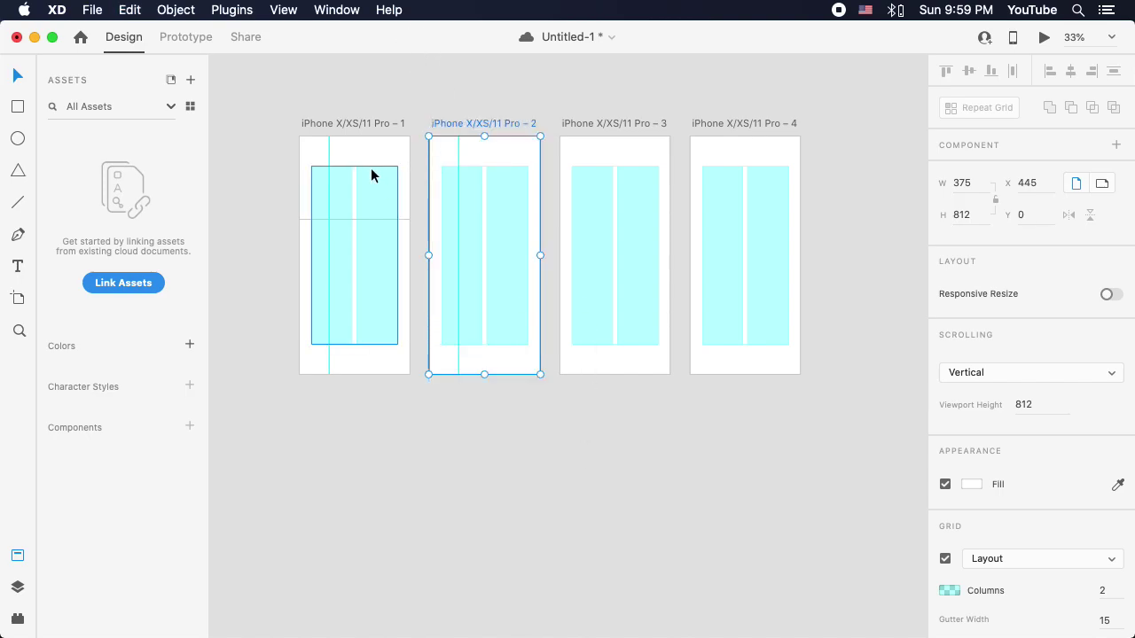
pyautogui.click(372, 174)
pyautogui.click(379, 390)
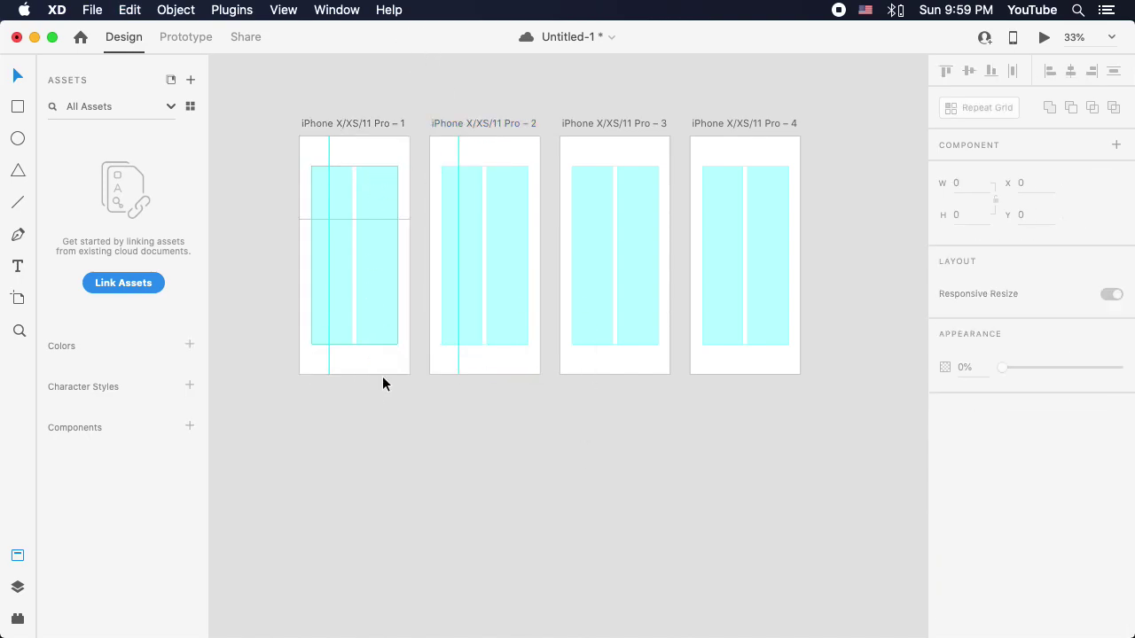
pyautogui.click(382, 168)
pyautogui.click(392, 157)
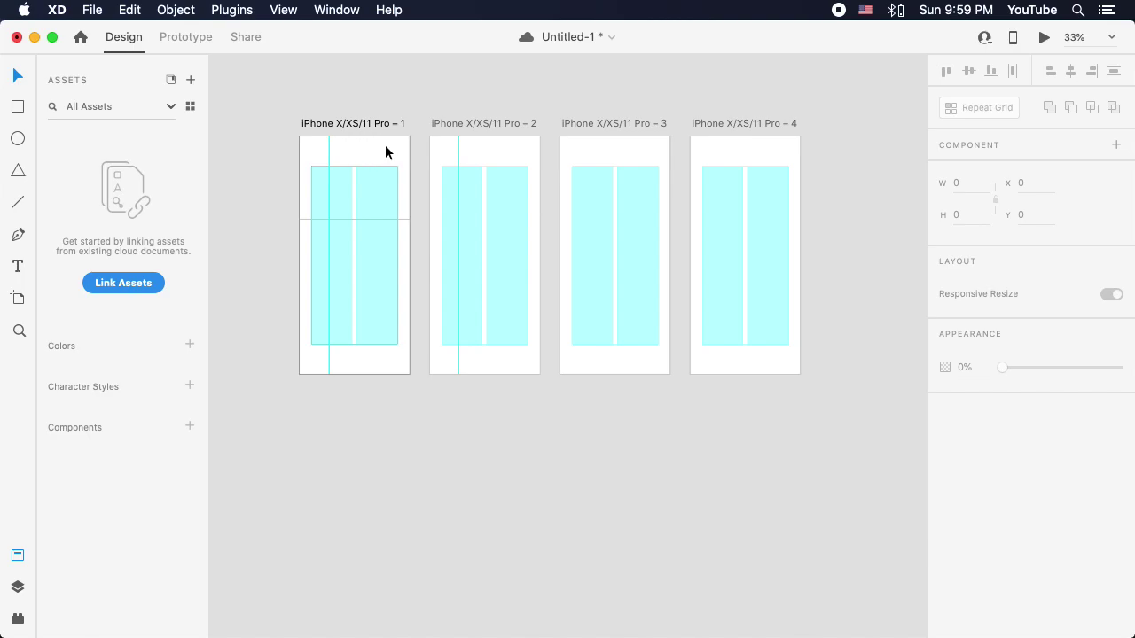
pyautogui.click(378, 169)
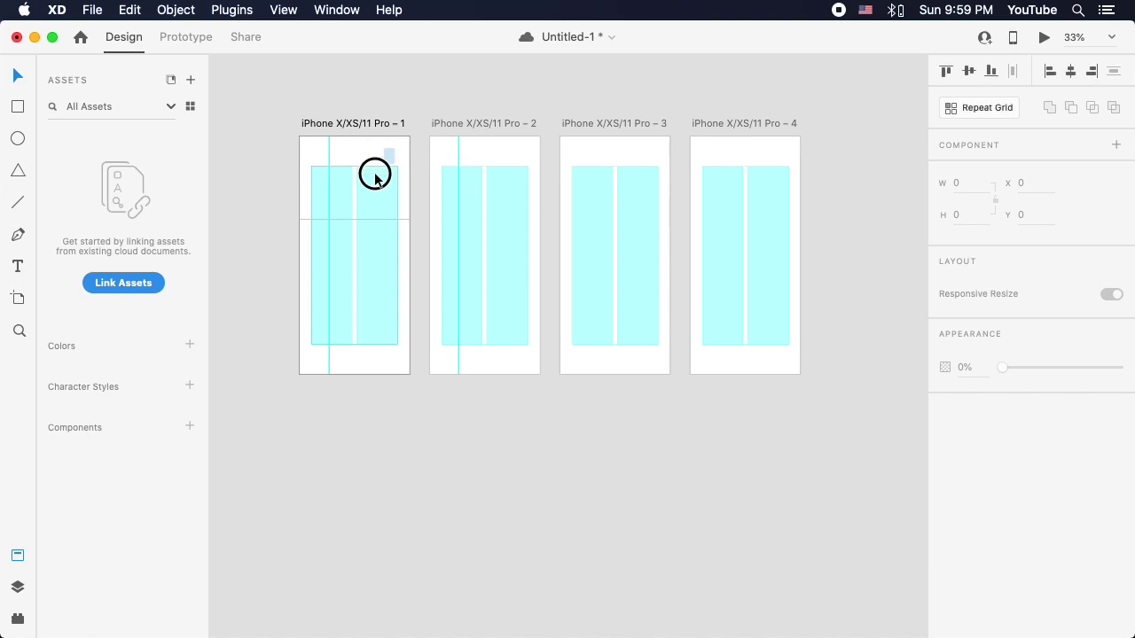
pyautogui.click(375, 165)
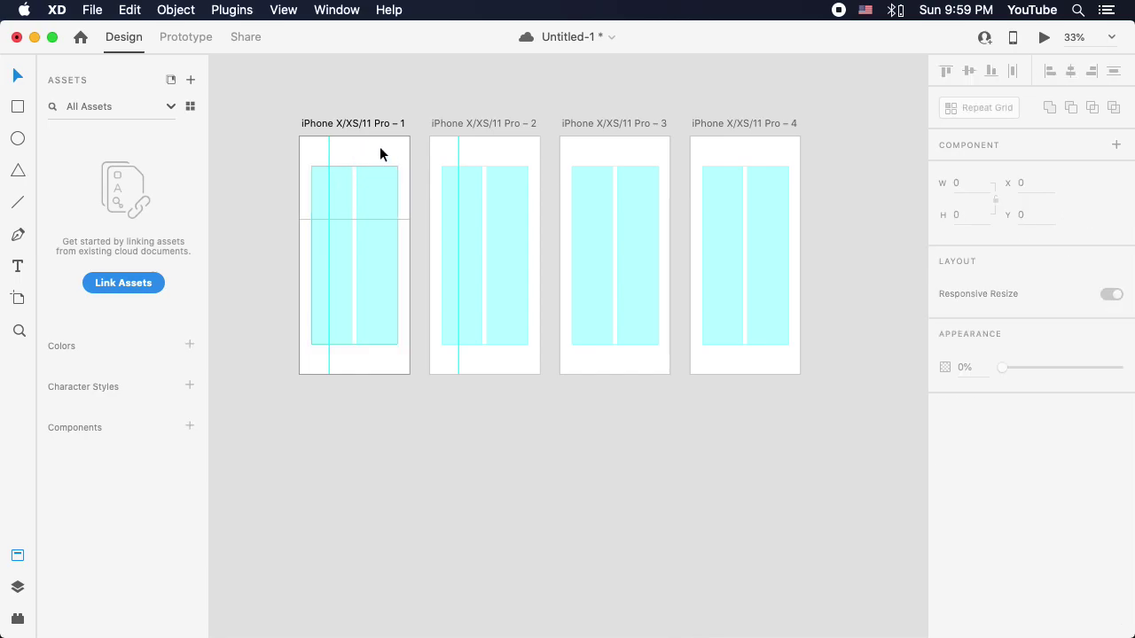
pyautogui.click(380, 149)
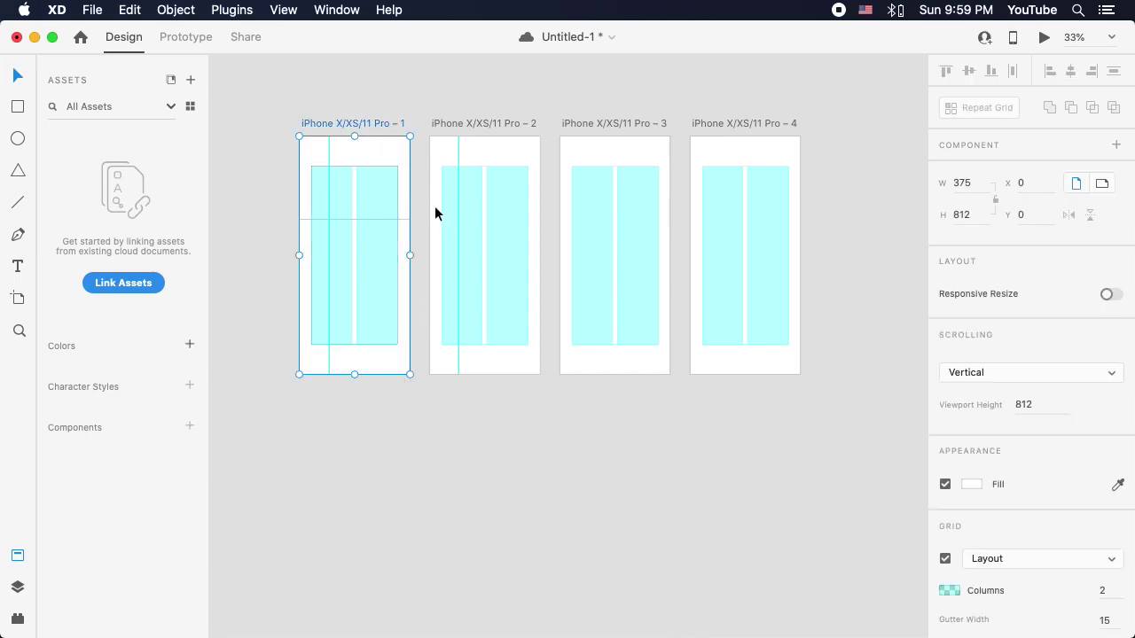
pyautogui.click(384, 155)
pyautogui.click(380, 150)
pyautogui.doubleClick(376, 152)
pyautogui.click(376, 152)
pyautogui.click(384, 155)
pyautogui.click(381, 149)
pyautogui.click(385, 152)
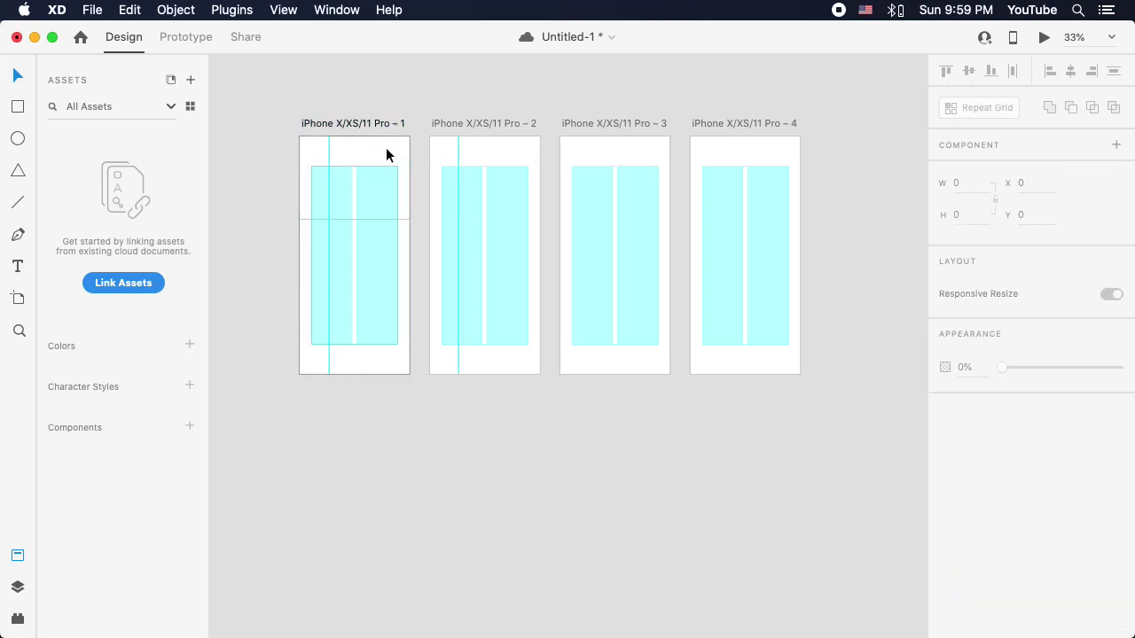
pyautogui.click(331, 235)
pyautogui.click(393, 162)
pyautogui.click(352, 195)
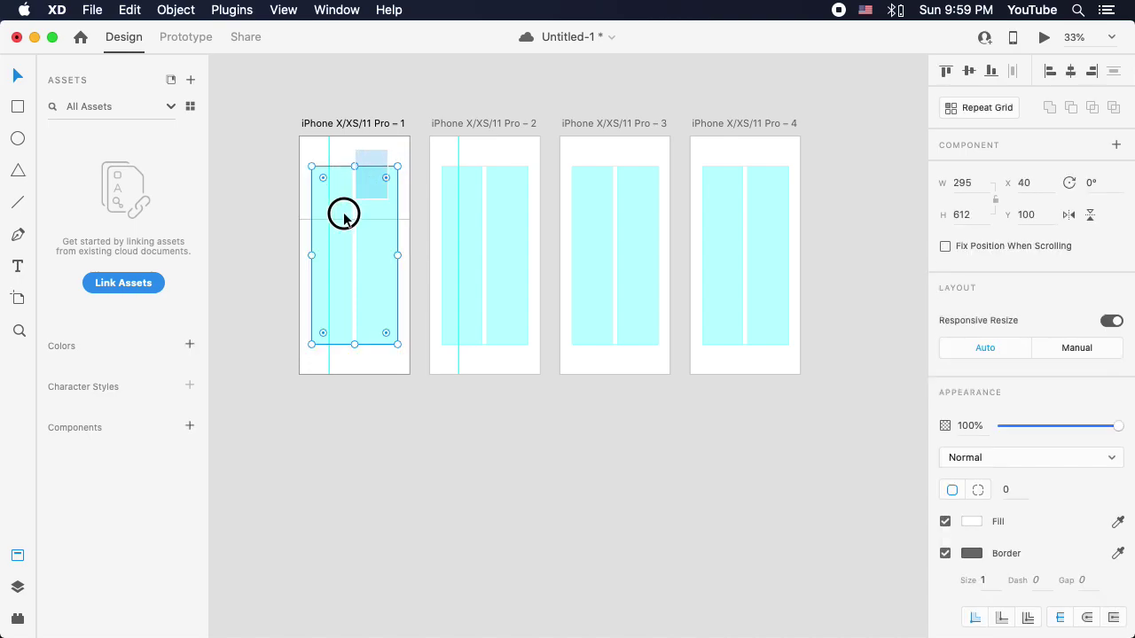
pyautogui.click(413, 101)
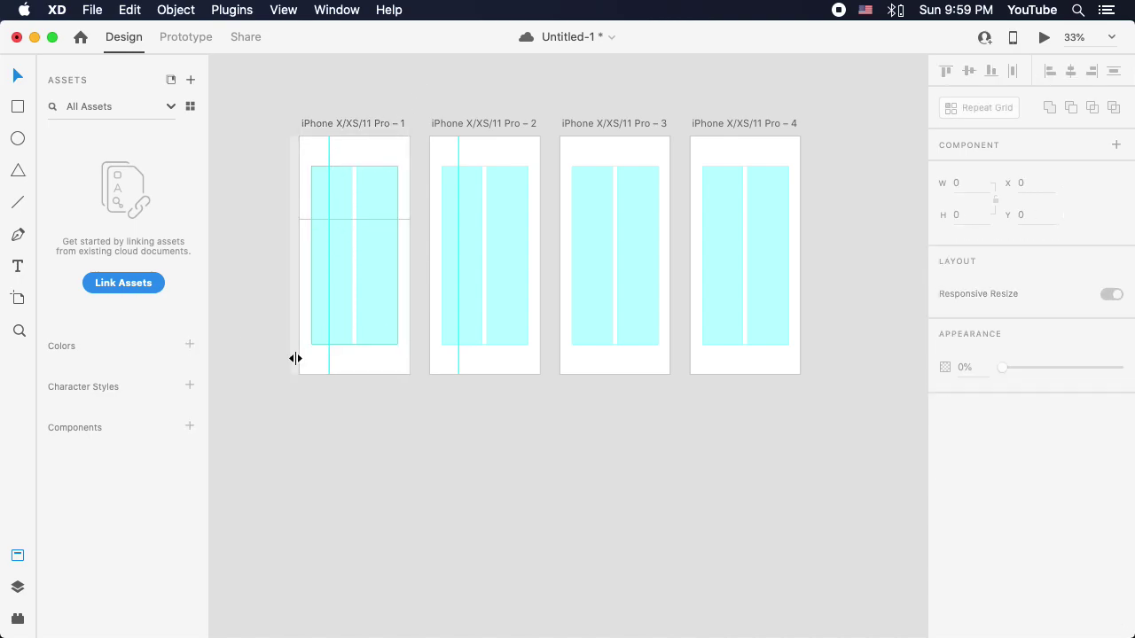
pyautogui.click(372, 150)
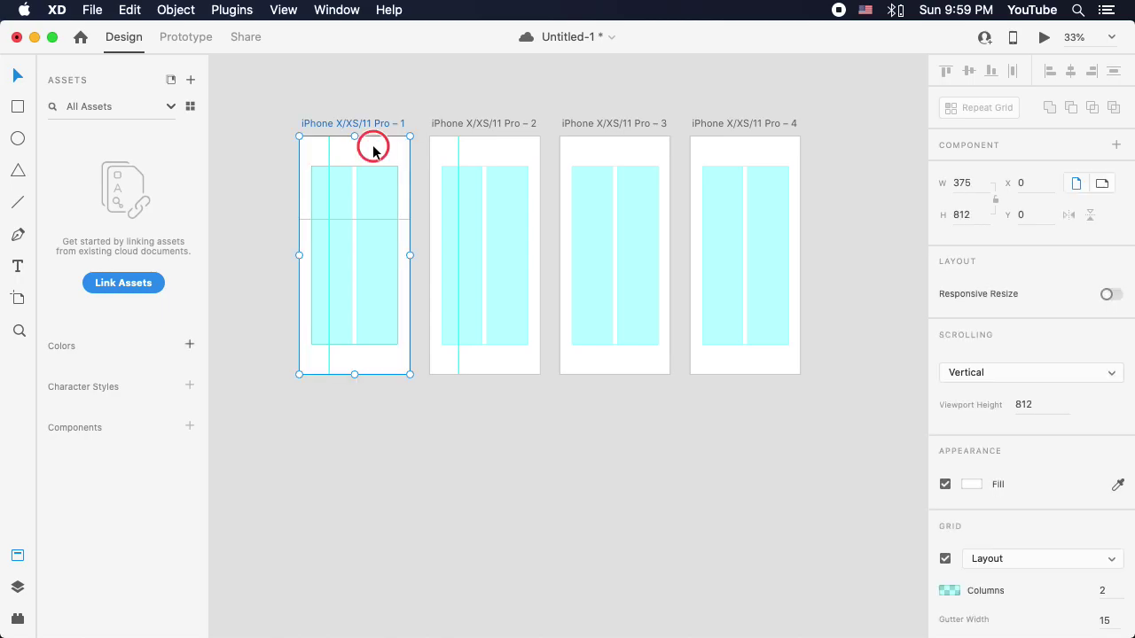
pyautogui.click(391, 94)
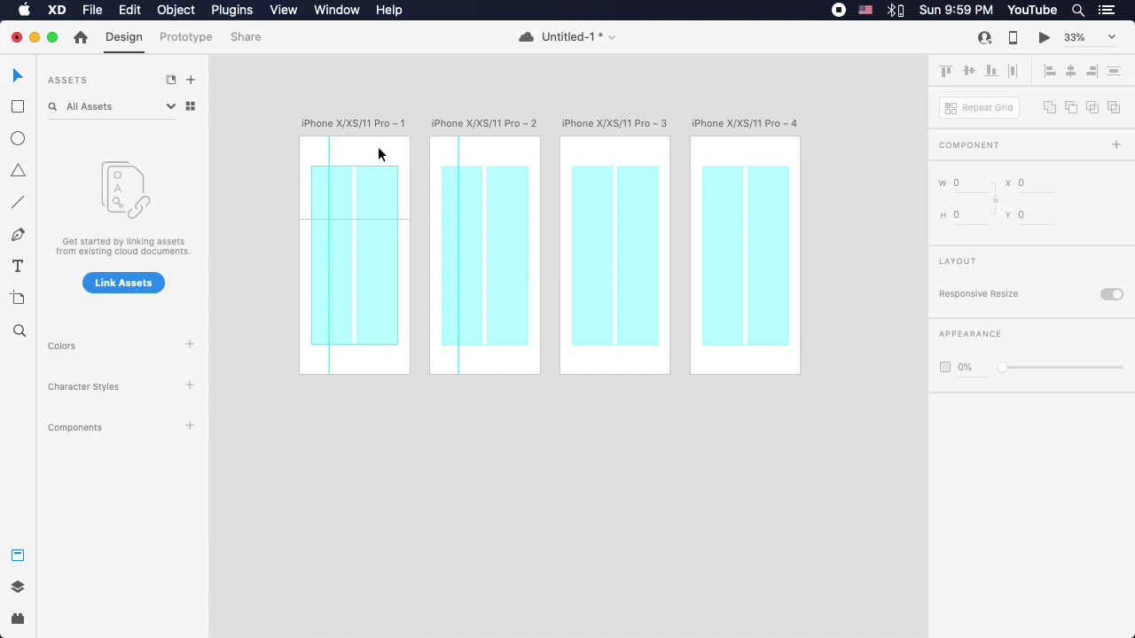
# Move the first artboard with its rectangle down and to the left twice, undoing each move, and deselect it.
pyautogui.moveTo(383, 151); pyautogui.dragTo(353, 212)
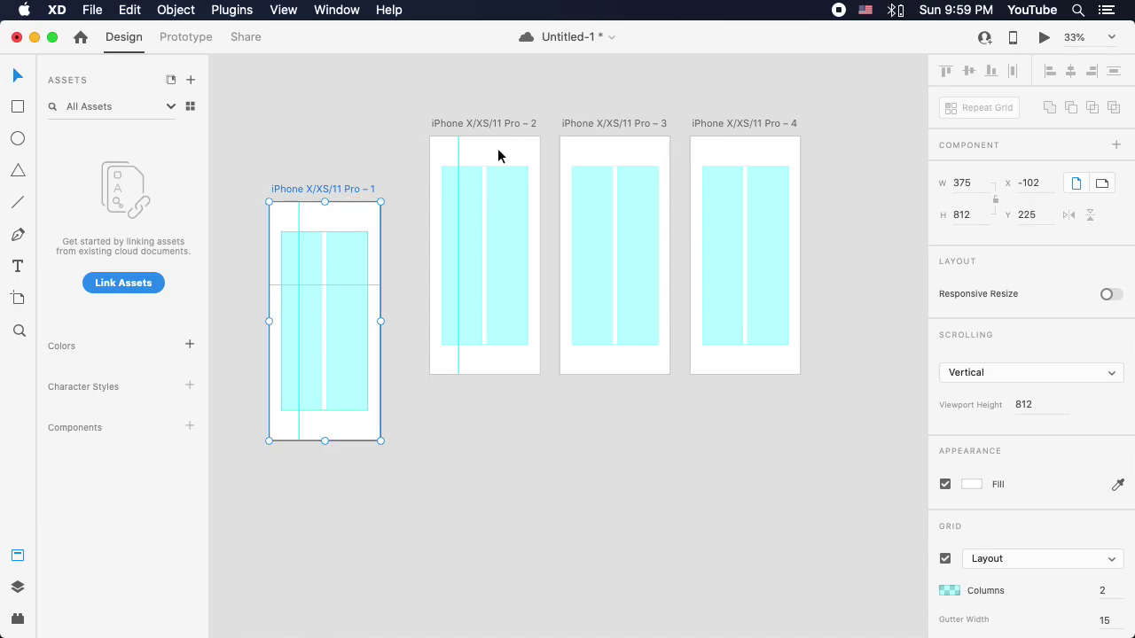
pyautogui.press('super+z')
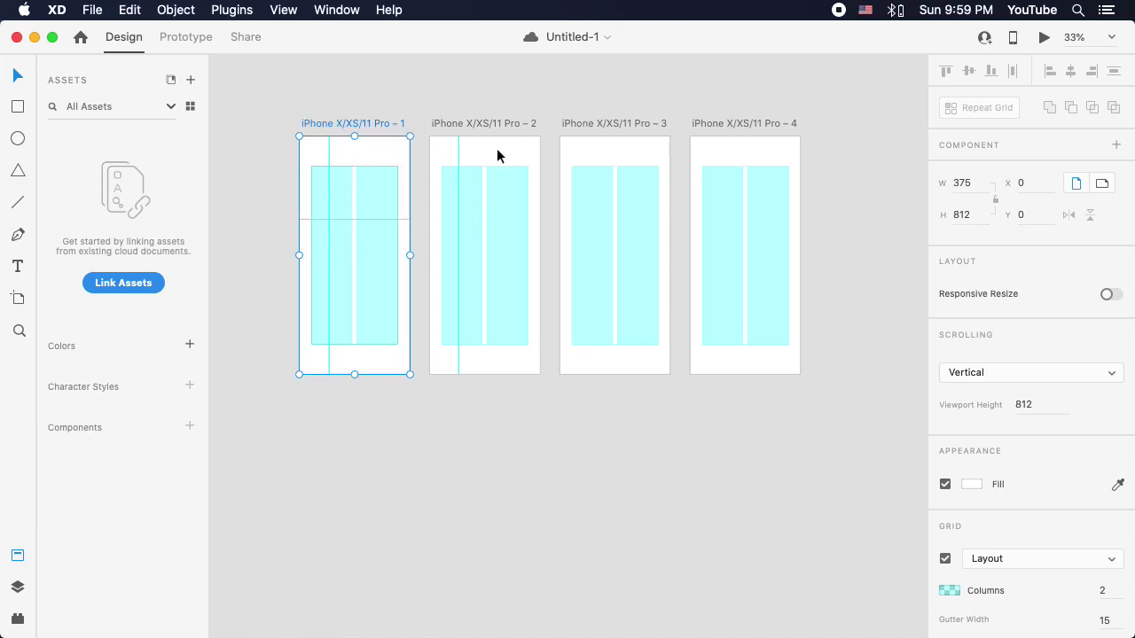
pyautogui.click(389, 149)
pyautogui.moveTo(385, 155); pyautogui.dragTo(331, 246)
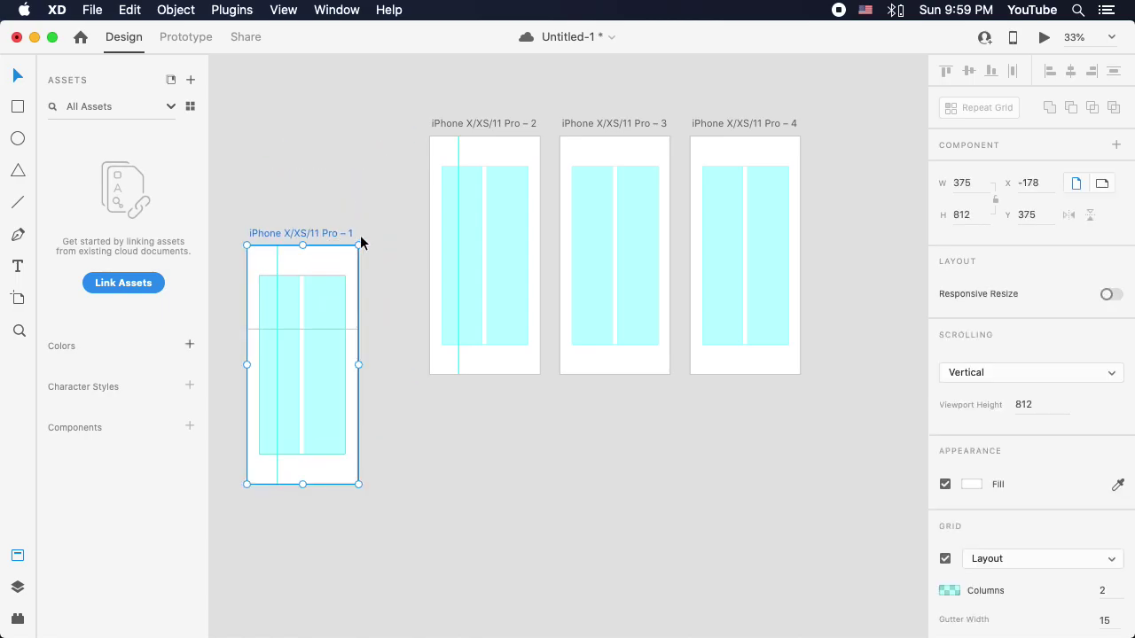
pyautogui.press('super+z')
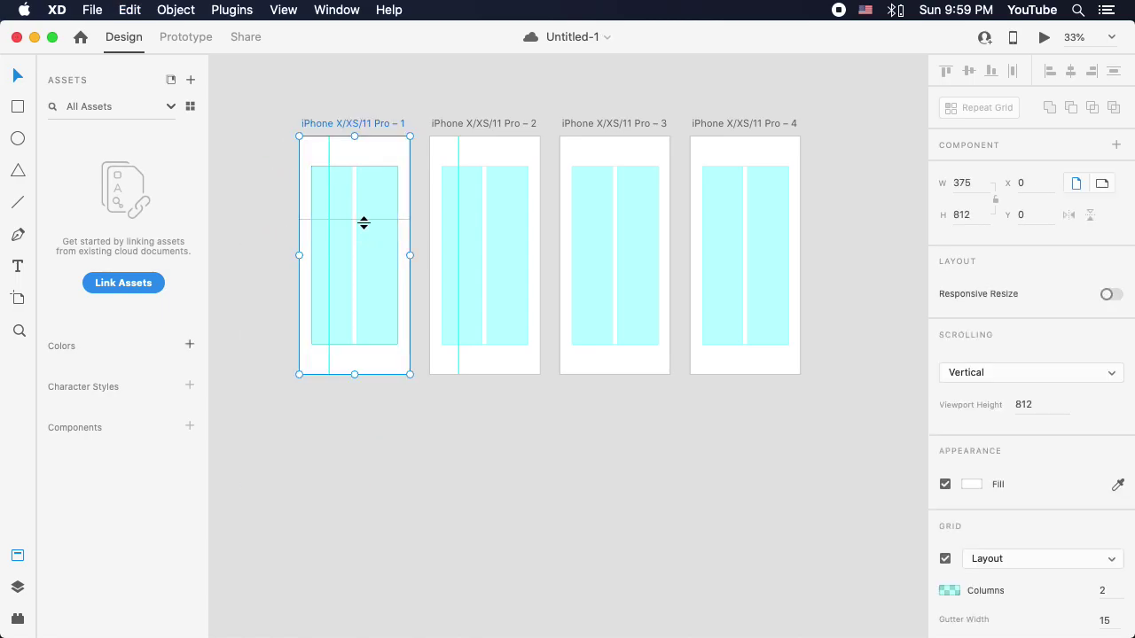
pyautogui.click(397, 96)
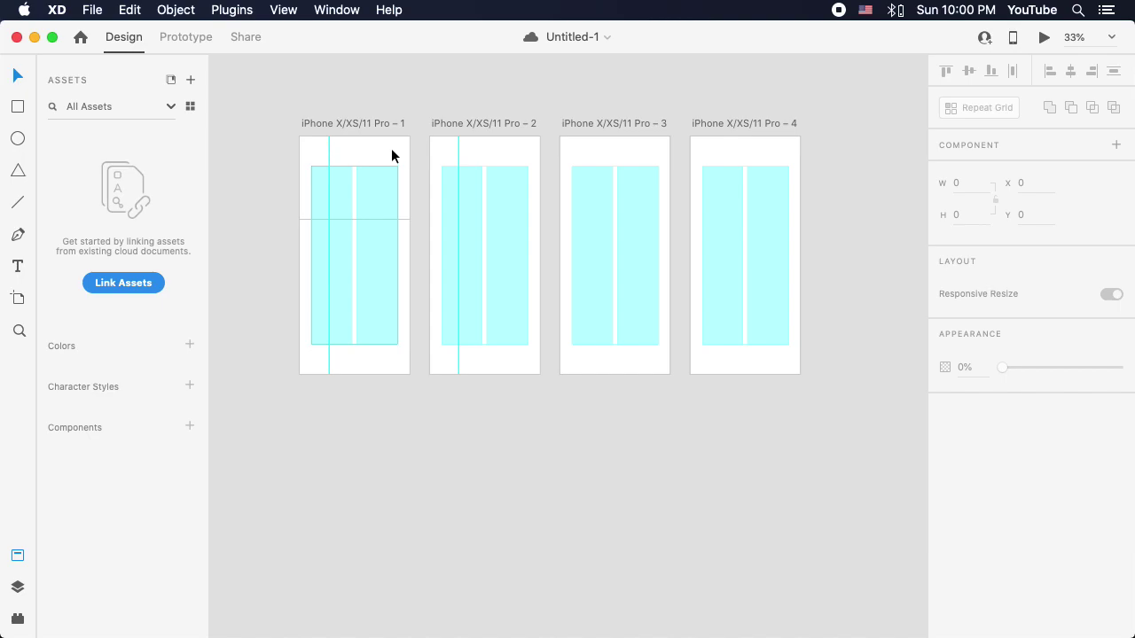
# Duplicate the first artboard with its rectangle below the row at X 375, Y 909, and undo the duplication.
pyautogui.moveTo(385, 158); pyautogui.dragTo(504, 416)
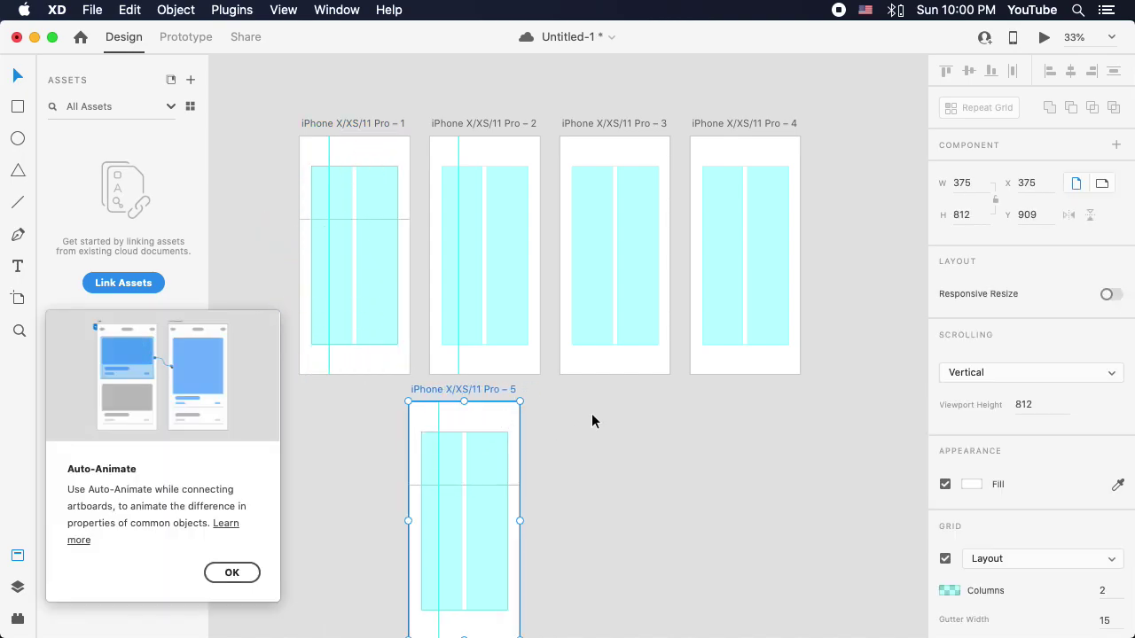
pyautogui.click(471, 438)
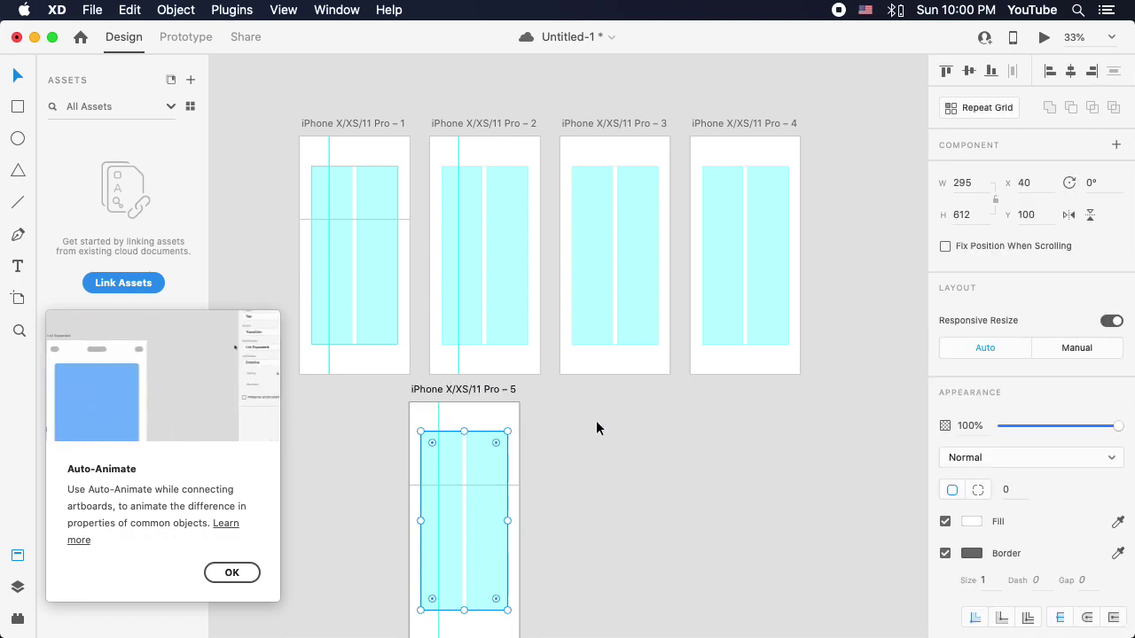
pyautogui.click(231, 572)
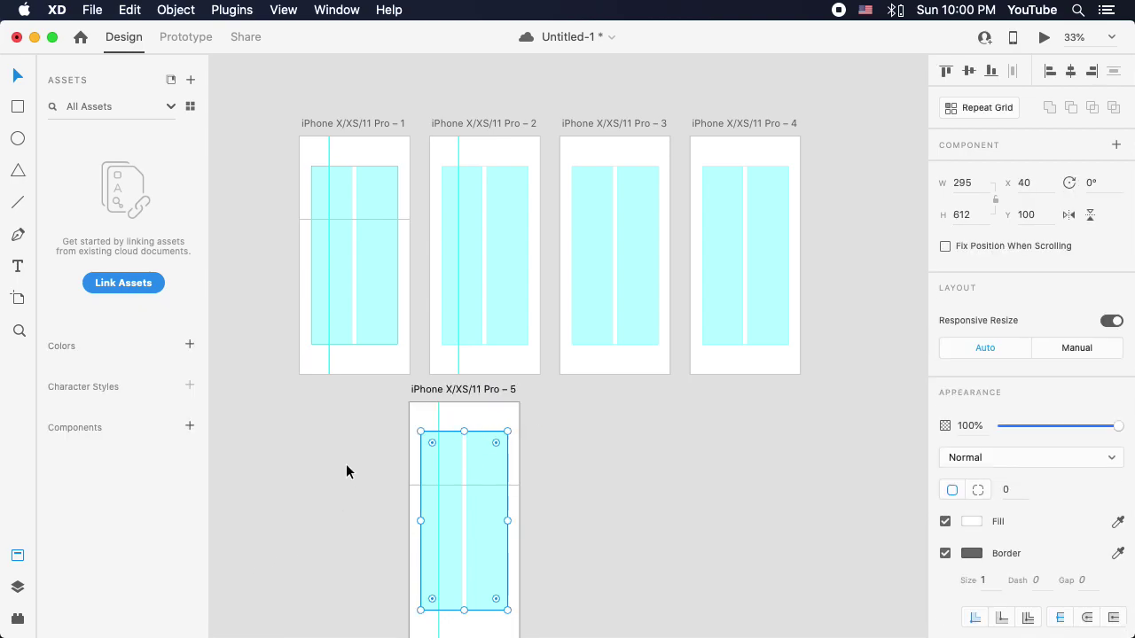
pyautogui.press('super+z')
pyautogui.click(427, 471)
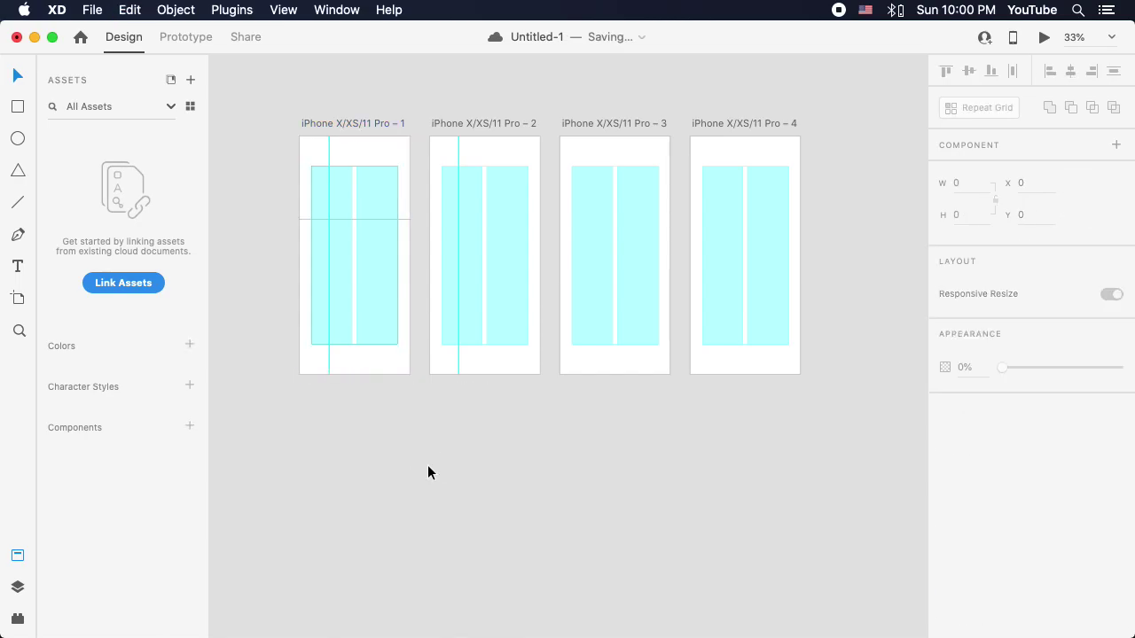